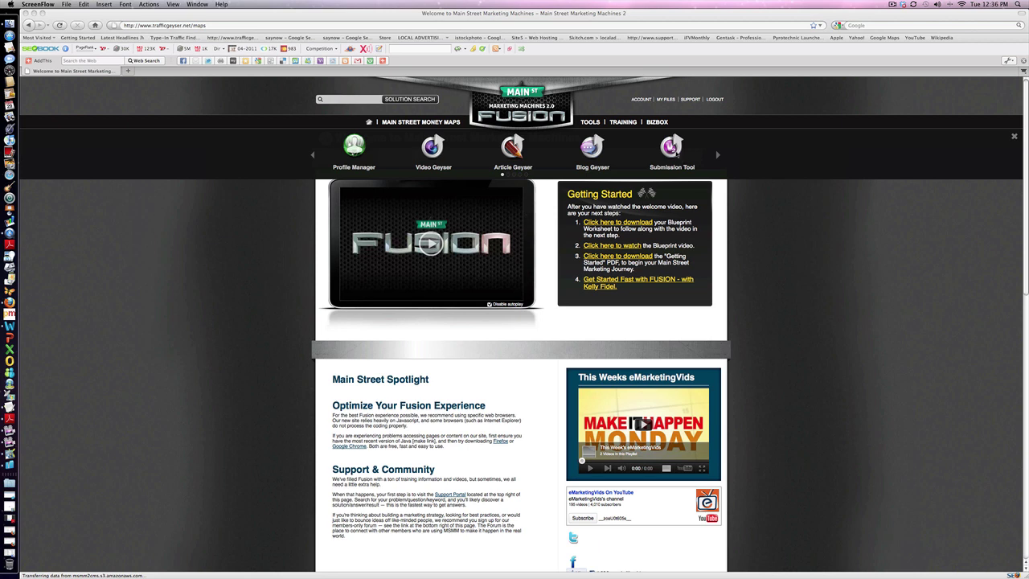
Bring the Firefox window with the Fusion welcome page to the front.
{"action": "left_click", "coordinate": [680, 157]}
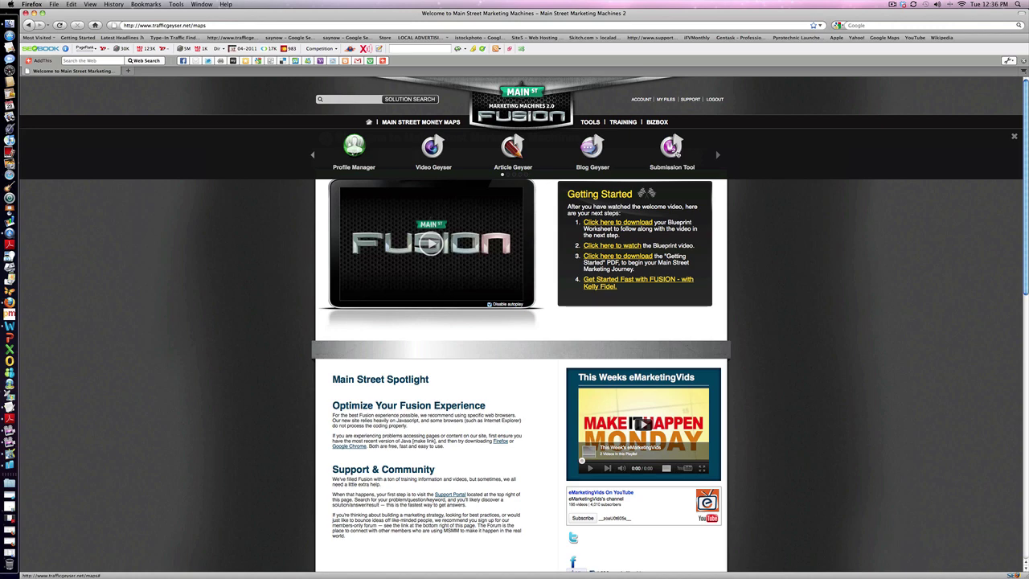
In Submission Tool, reuse the row-3 Social Media Mobile Consultant template with the Small Business Marketing Pittsburg profile.
{"action": "left_click", "coordinate": [677, 154]}
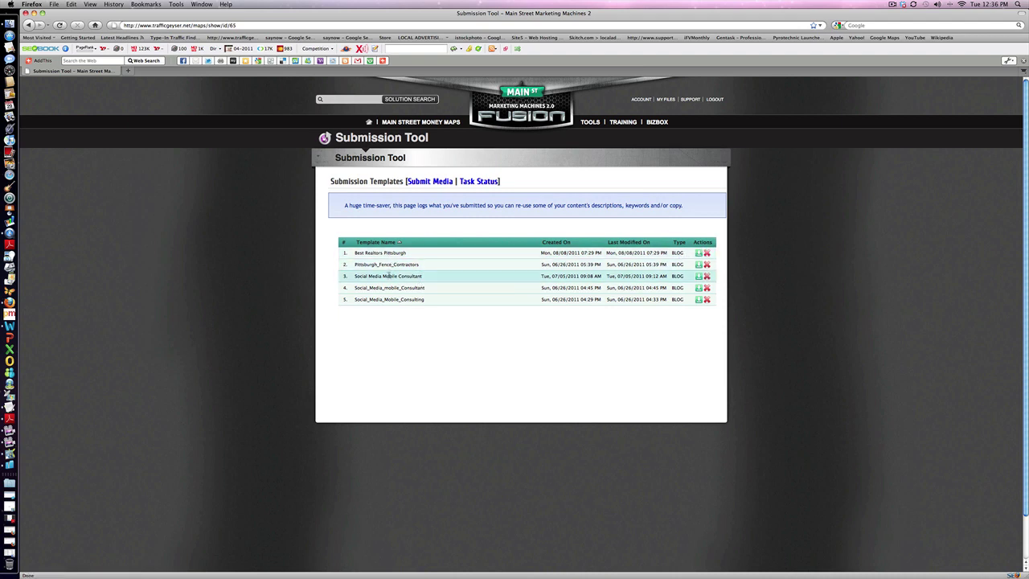
{"action": "left_click", "coordinate": [698, 277]}
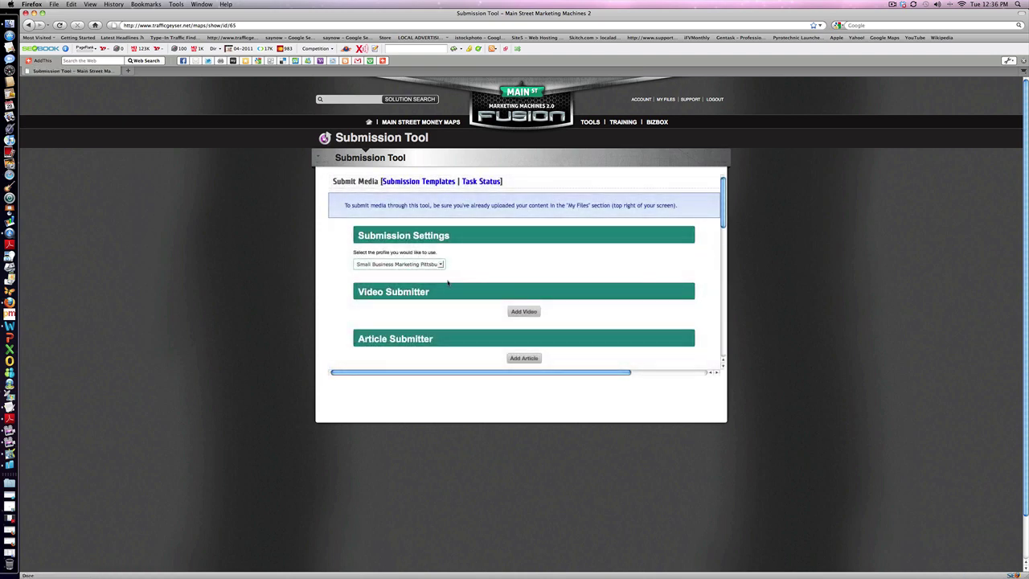
{"action": "left_click", "coordinate": [441, 265]}
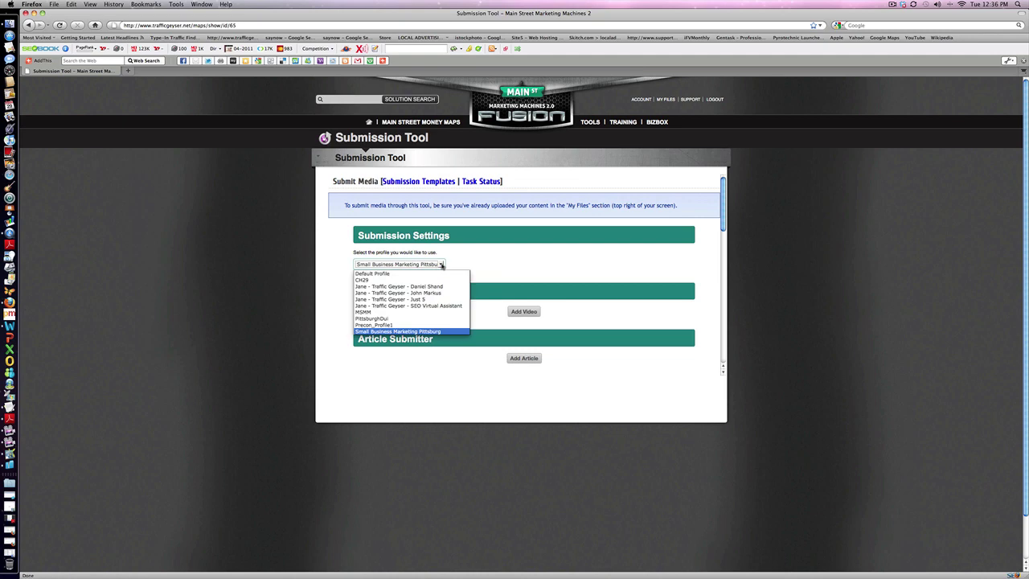
{"action": "left_click", "coordinate": [416, 331]}
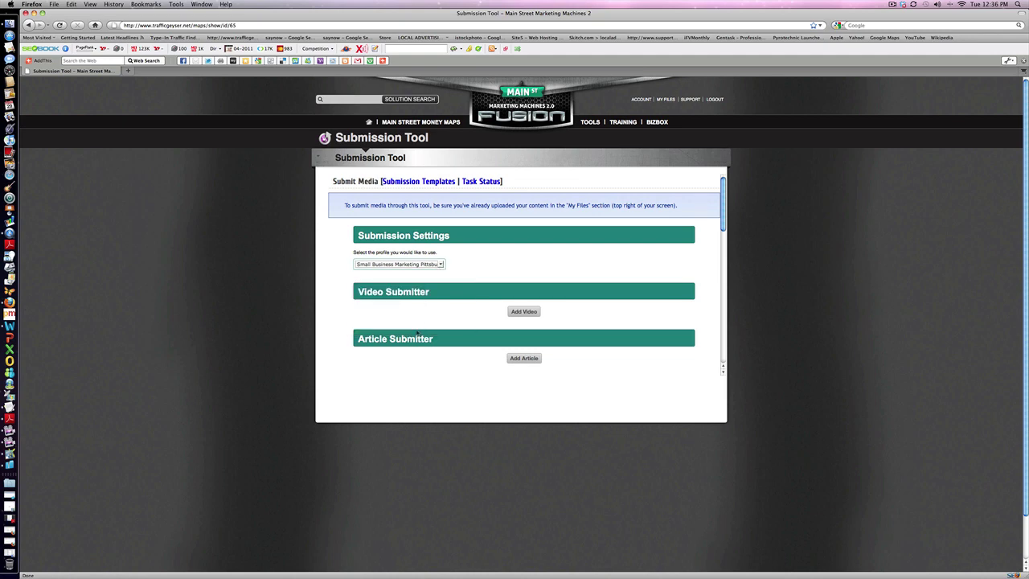
Add a Video 1 entry and review the Video Submitter and Blog Submitter sections.
{"action": "left_click", "coordinate": [519, 314]}
{"action": "scroll", "coordinate": [520, 315], "scroll_direction": "down", "scroll_amount": 5}
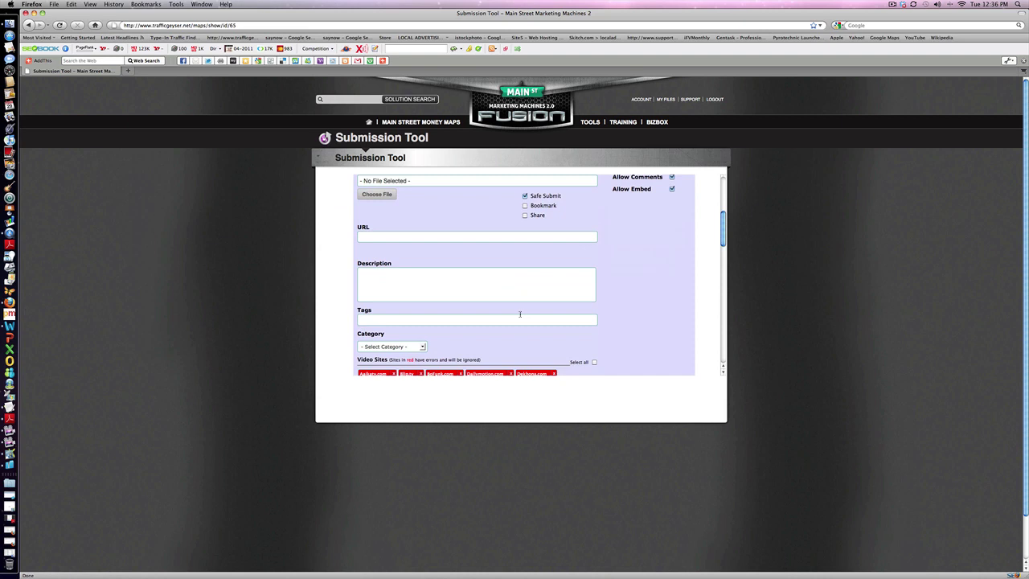
{"action": "scroll", "coordinate": [520, 315], "scroll_direction": "down", "scroll_amount": 5}
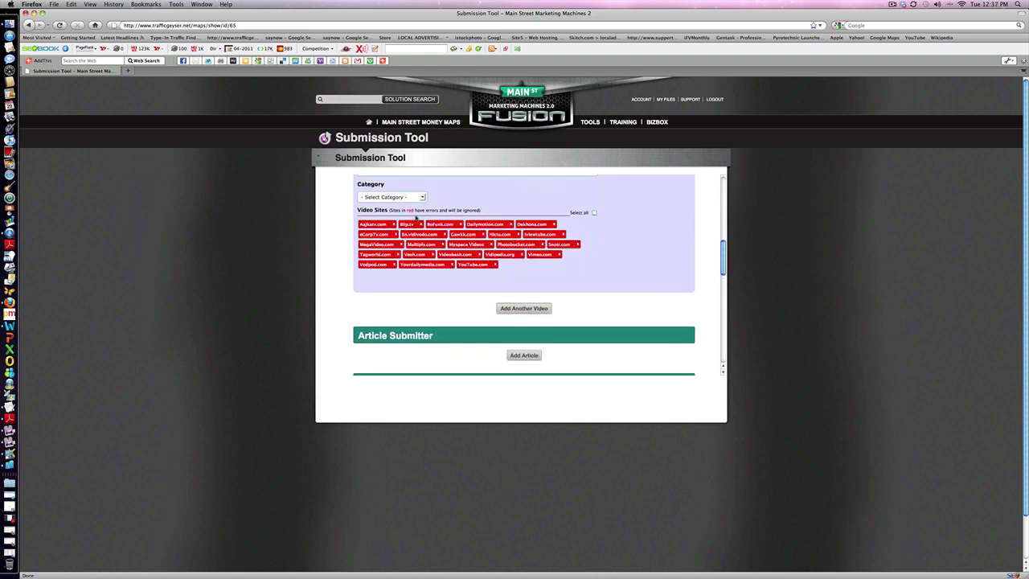
{"action": "scroll", "coordinate": [575, 268], "scroll_direction": "down", "scroll_amount": 4}
{"action": "scroll", "coordinate": [575, 268], "scroll_direction": "down", "scroll_amount": 2}
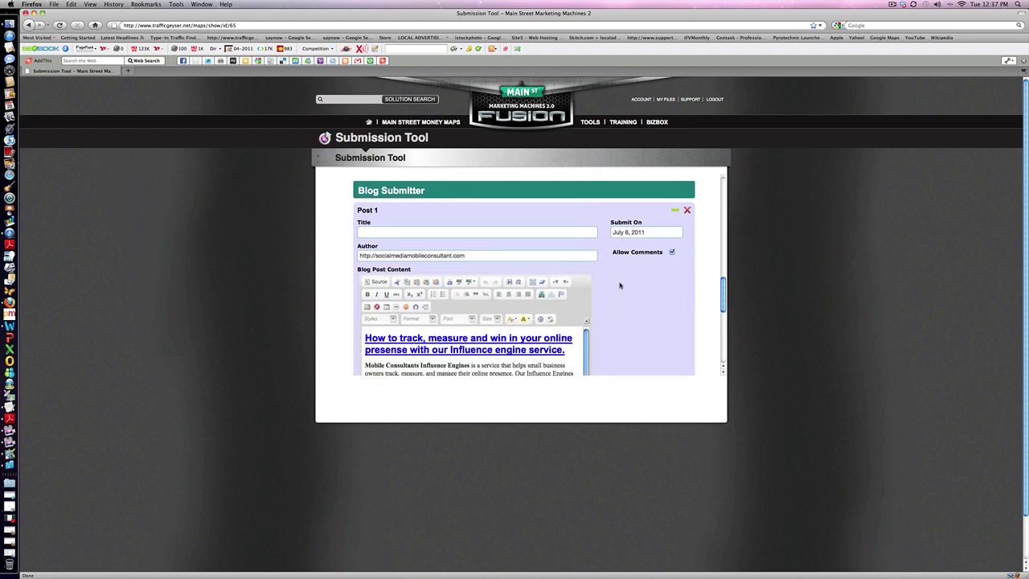
{"action": "scroll", "coordinate": [620, 285], "scroll_direction": "down", "scroll_amount": 8}
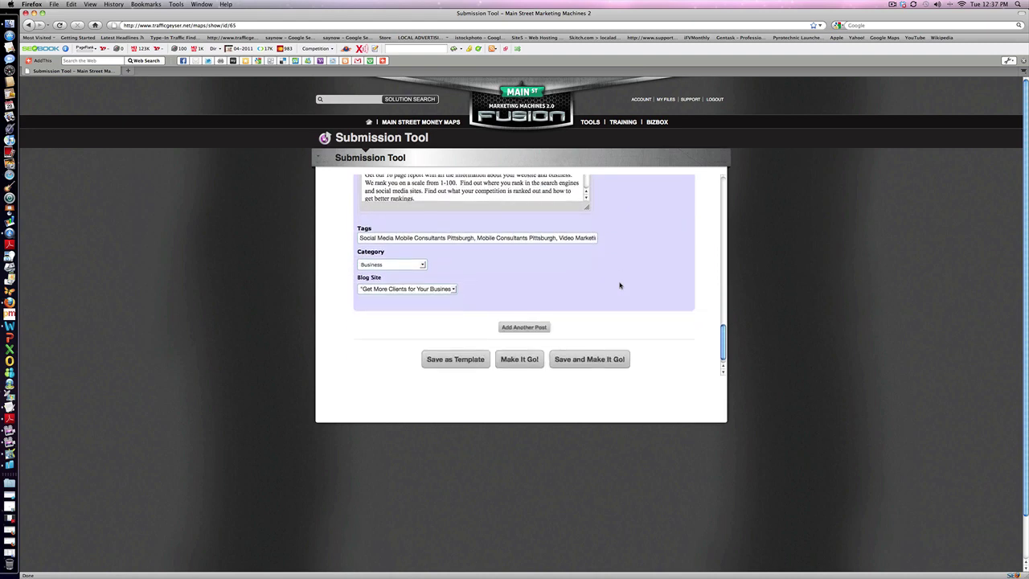
{"action": "scroll", "coordinate": [619, 285], "scroll_direction": "down", "scroll_amount": 1}
{"action": "scroll", "coordinate": [620, 285], "scroll_direction": "up", "scroll_amount": 15}
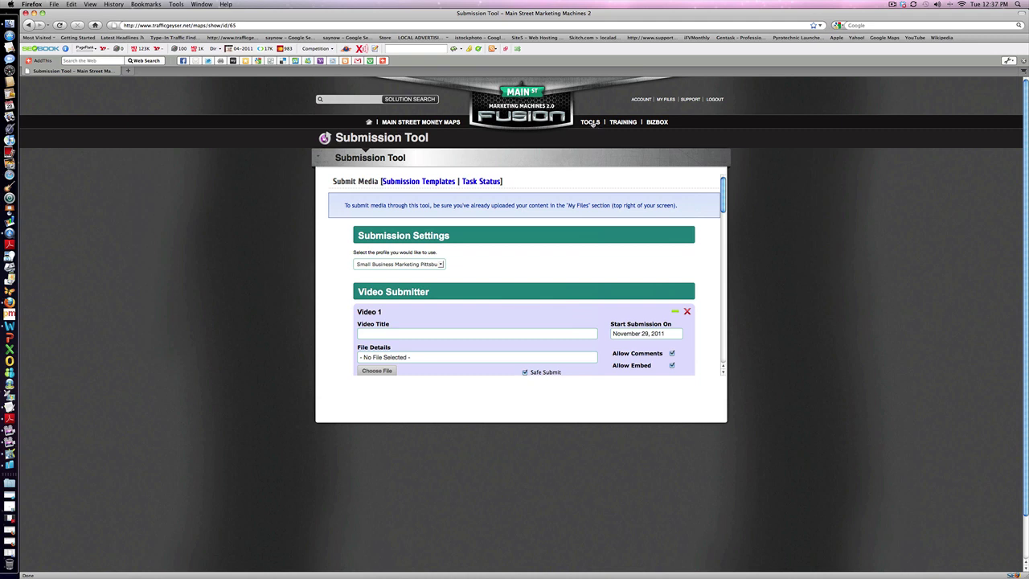
Switch to Article Geyser from the TOOLS bar and review its Article 1 entry.
{"action": "left_click", "coordinate": [591, 123]}
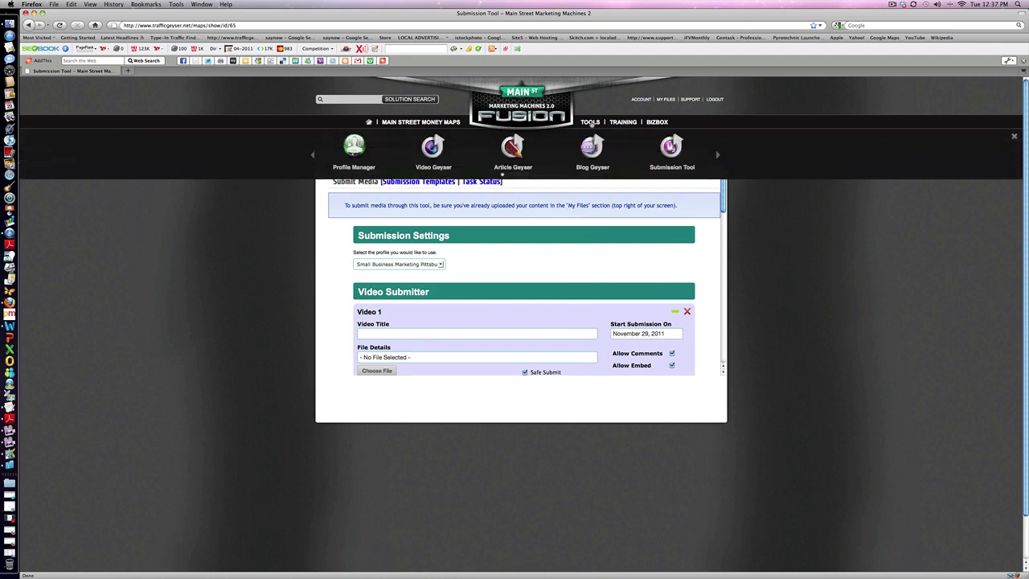
{"action": "left_click", "coordinate": [512, 150]}
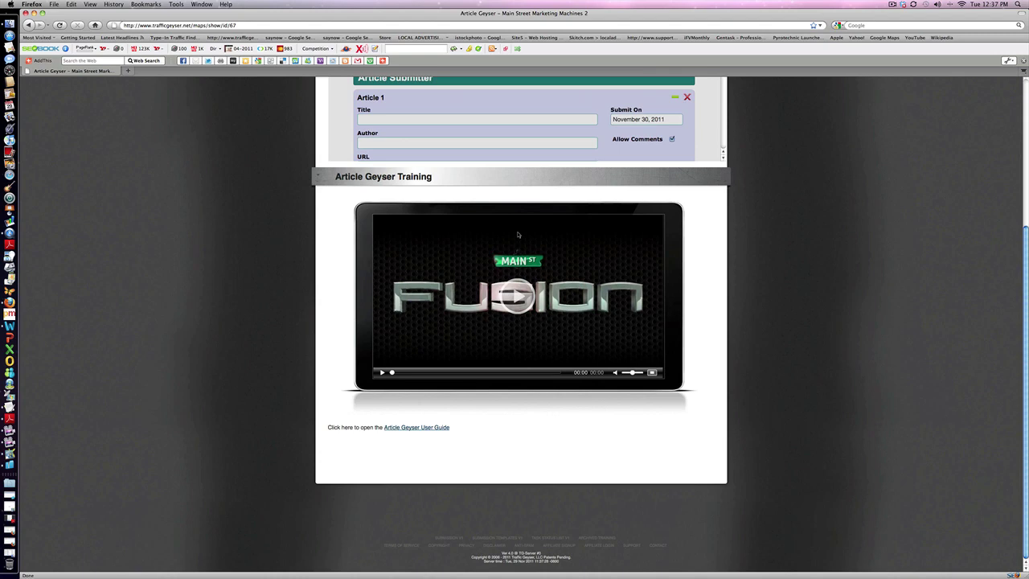
{"action": "scroll", "coordinate": [517, 235], "scroll_direction": "down", "scroll_amount": 3}
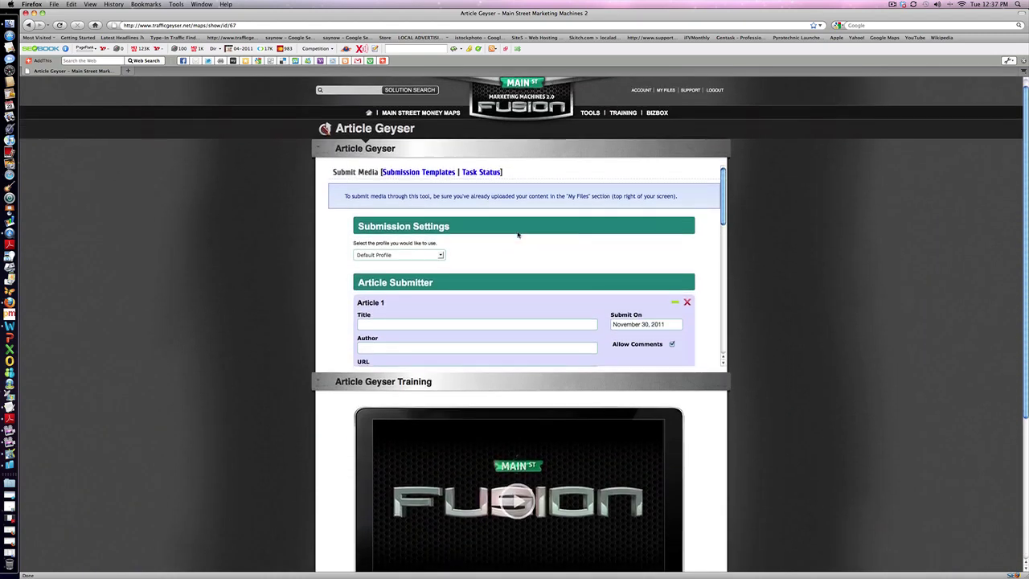
{"action": "scroll", "coordinate": [518, 235], "scroll_direction": "up", "scroll_amount": 3}
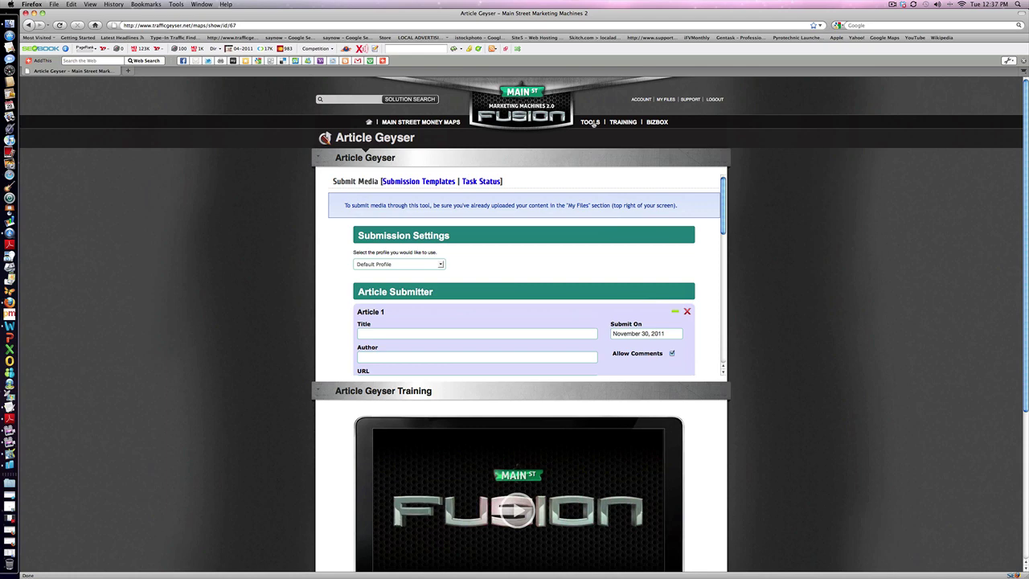
{"action": "left_click", "coordinate": [591, 123]}
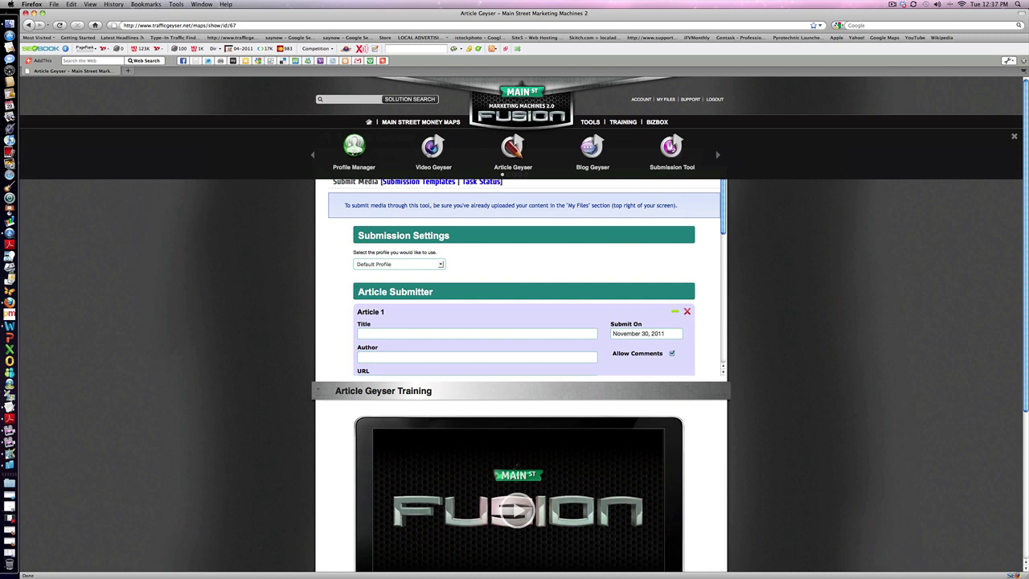
Go to Video Geyser and review its blank Video 1 entry under Default Profile.
{"action": "left_click", "coordinate": [432, 149]}
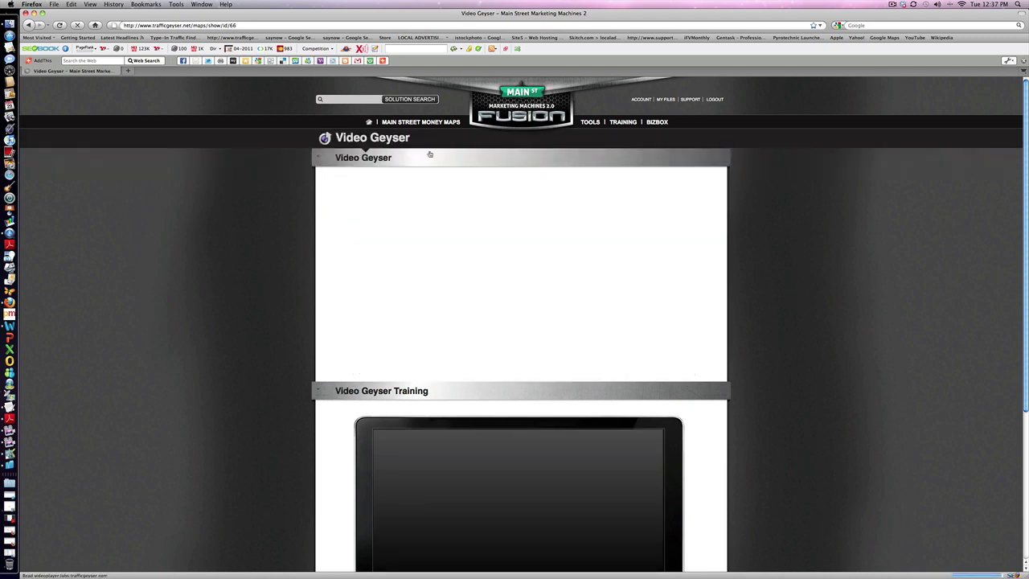
{"action": "scroll", "coordinate": [516, 238], "scroll_direction": "down", "scroll_amount": 15}
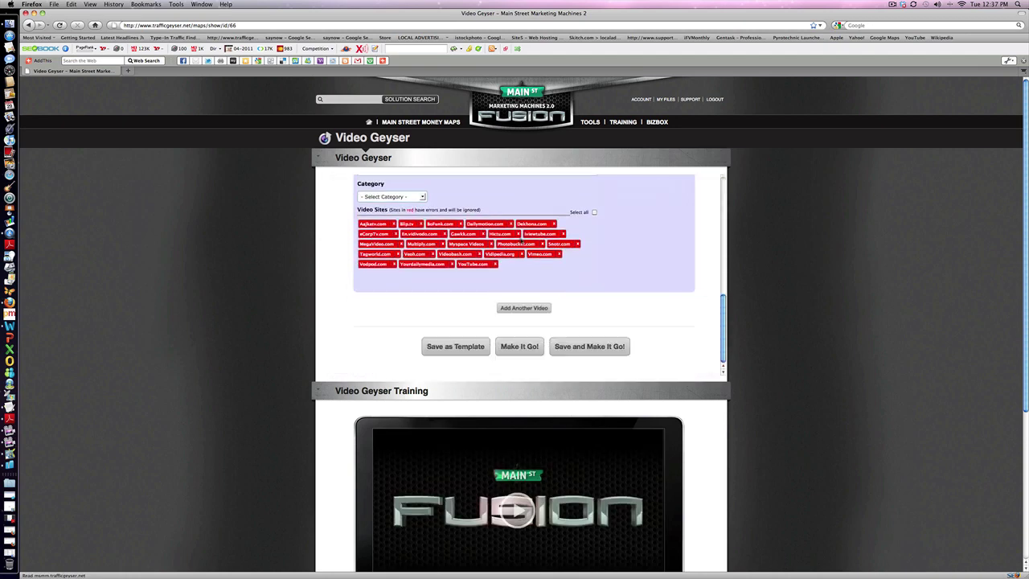
{"action": "scroll", "coordinate": [628, 295], "scroll_direction": "up", "scroll_amount": 15}
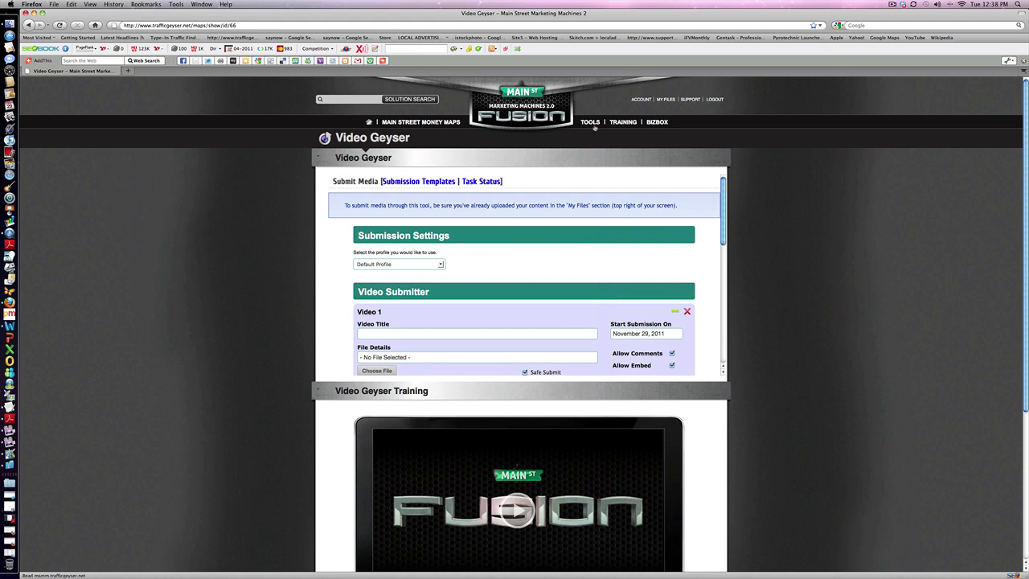
{"action": "left_click", "coordinate": [591, 123]}
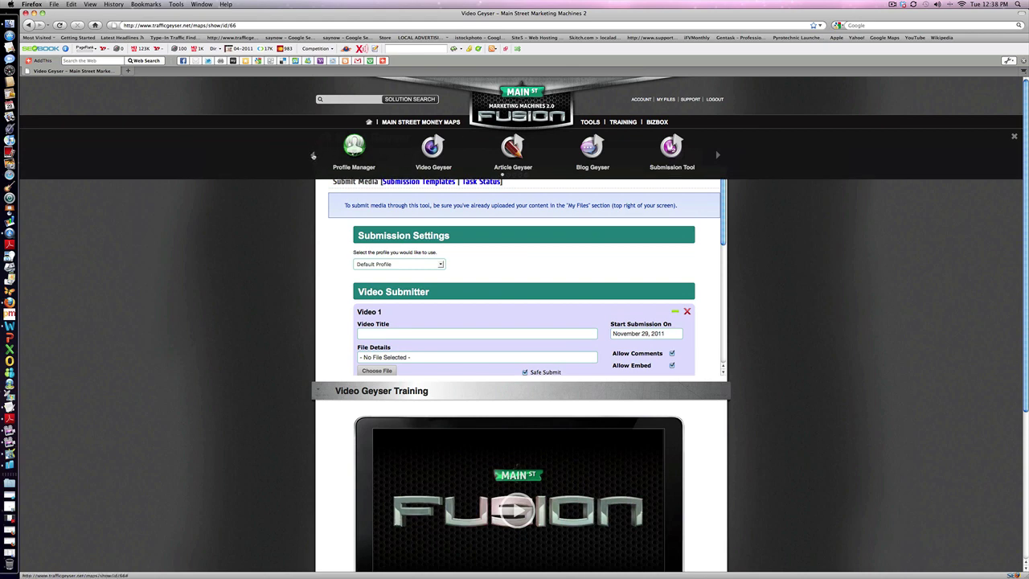
Page the tools forward to Slideshow Creator and review its empty Slideshow Projects list.
{"action": "left_click", "coordinate": [313, 155]}
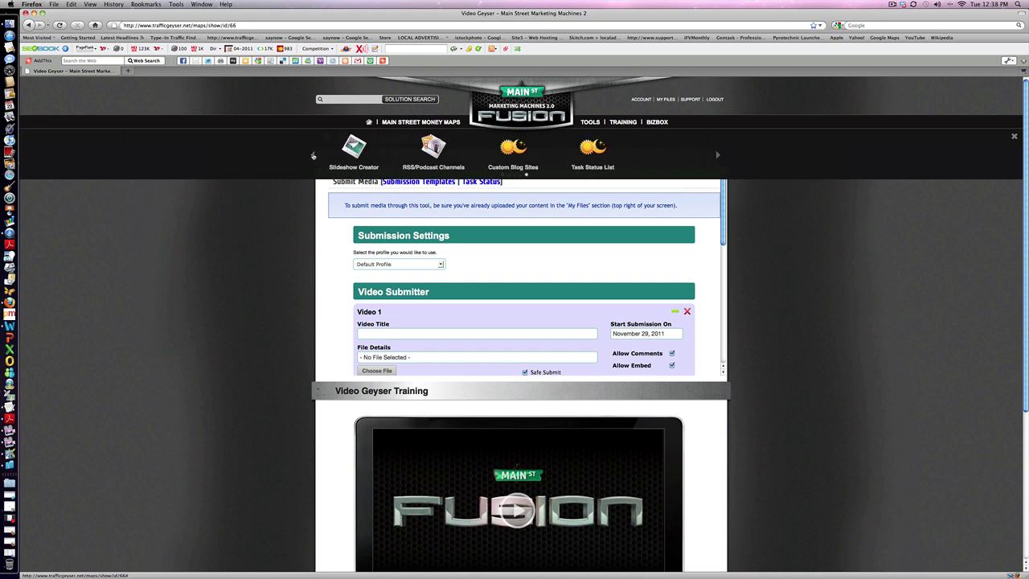
{"action": "left_click", "coordinate": [352, 153]}
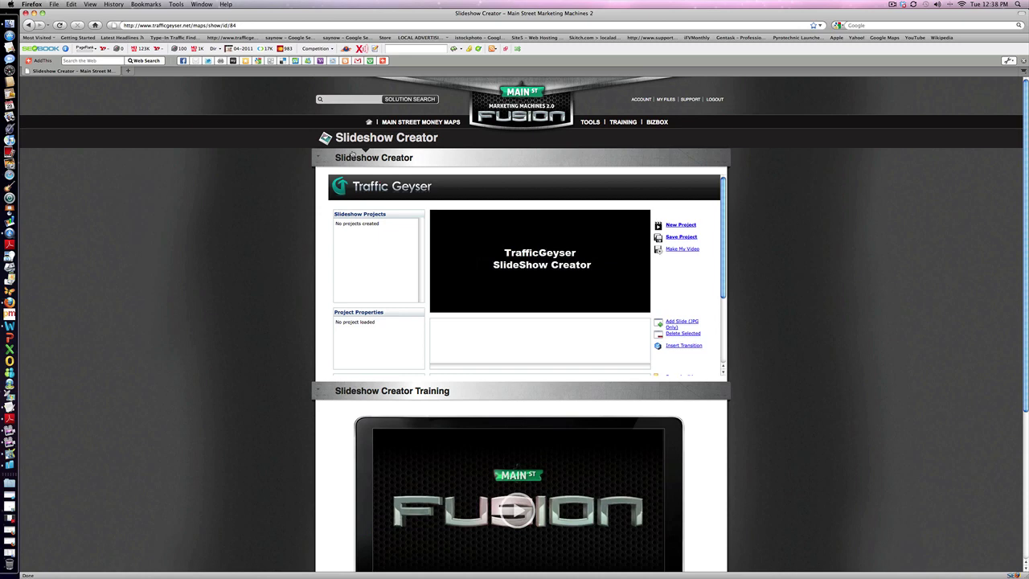
{"action": "scroll", "coordinate": [535, 220], "scroll_direction": "down", "scroll_amount": 3}
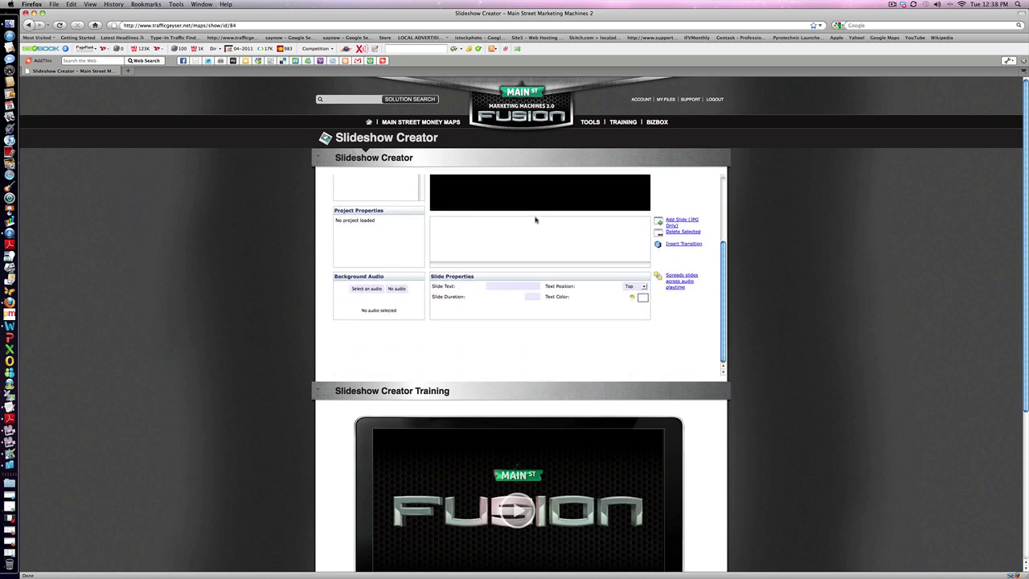
{"action": "scroll", "coordinate": [535, 220], "scroll_direction": "up", "scroll_amount": 3}
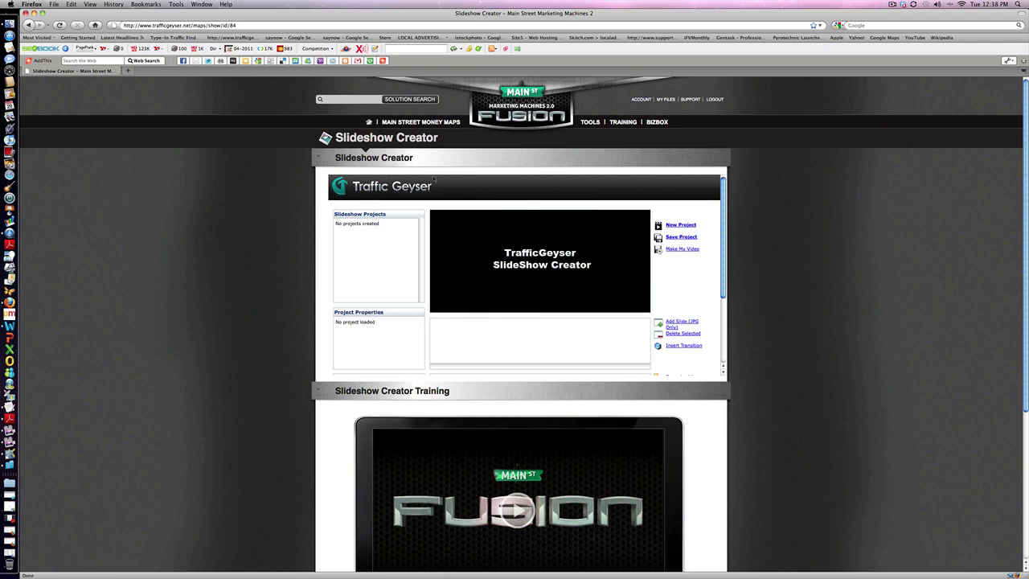
{"action": "left_click", "coordinate": [590, 122]}
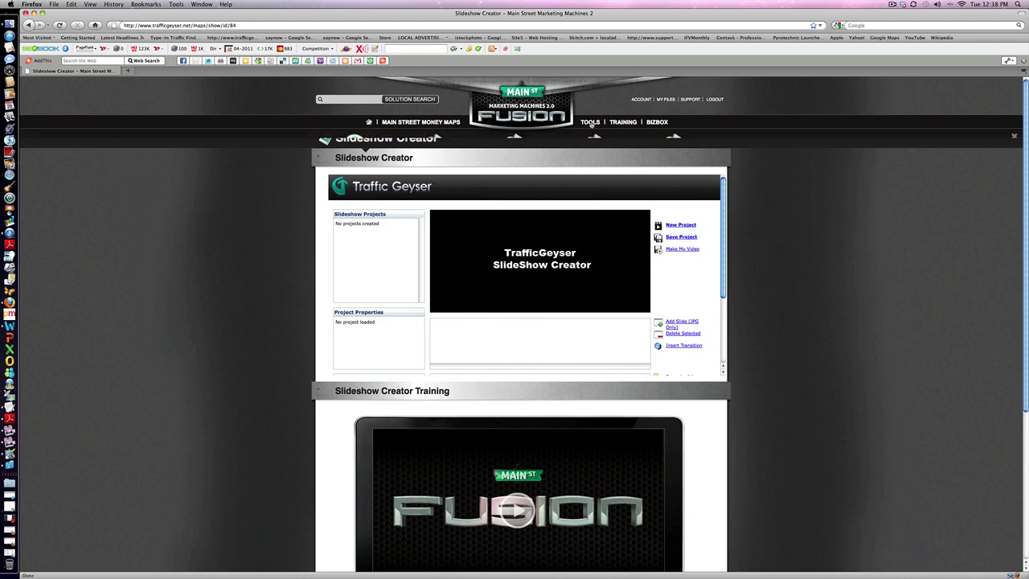
Page on to Mini-Site Builder, browse the Ohio Valley Christian Living site, and reload its home page.
{"action": "left_click", "coordinate": [720, 155]}
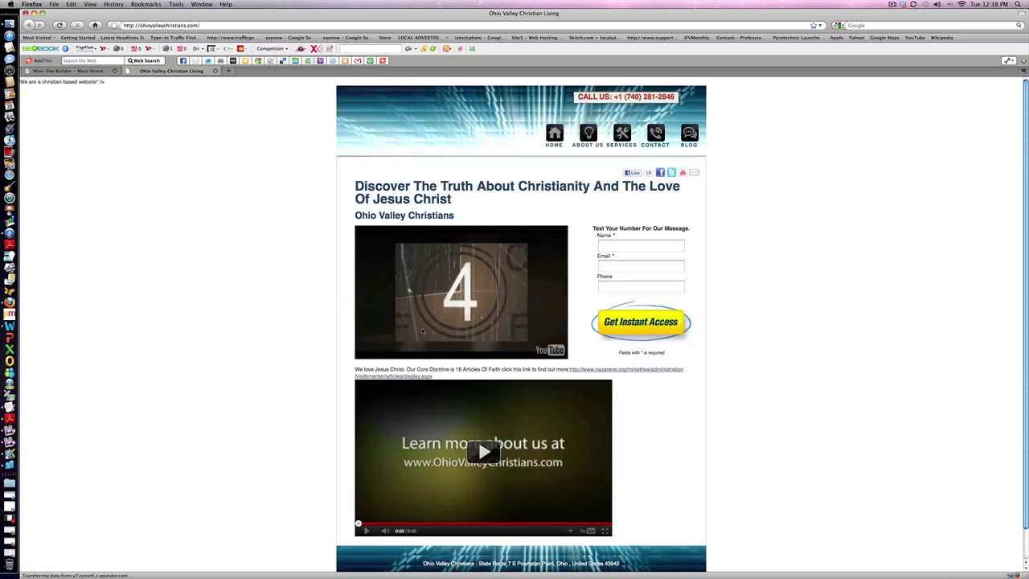
{"action": "scroll", "coordinate": [429, 324], "scroll_direction": "down", "scroll_amount": 2}
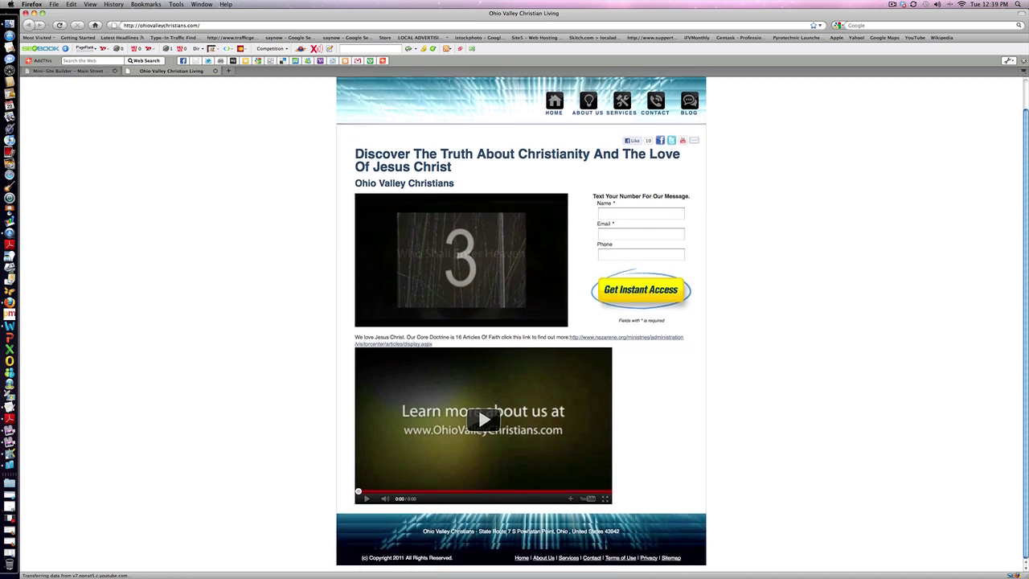
{"action": "scroll", "coordinate": [652, 540], "scroll_direction": "up", "scroll_amount": 2}
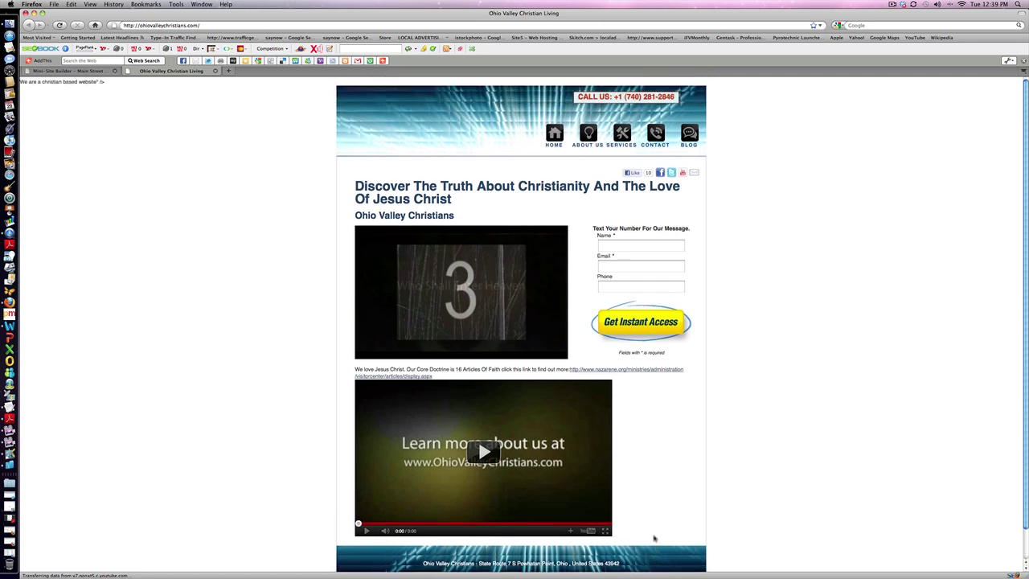
{"action": "left_click", "coordinate": [554, 135]}
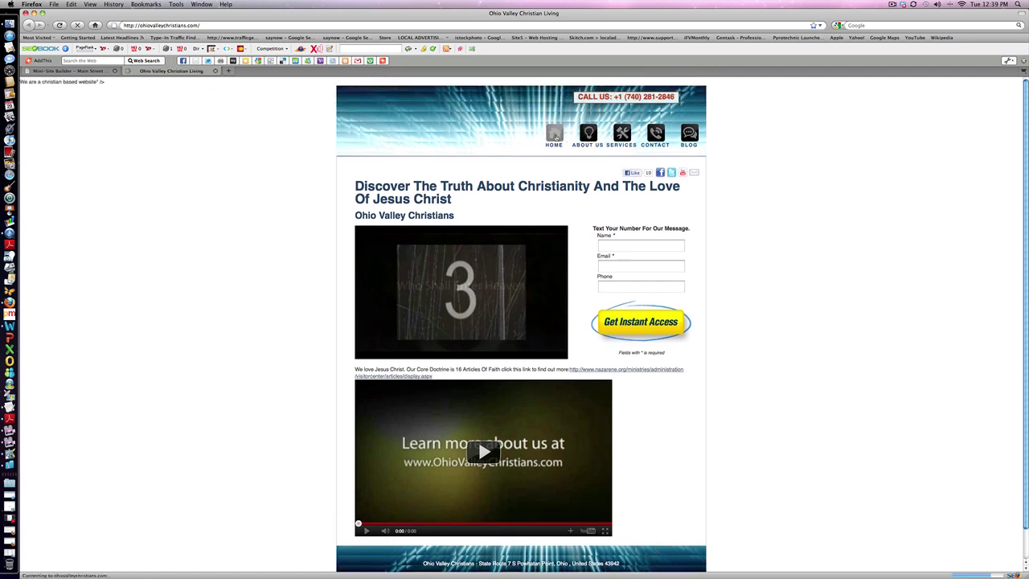
{"action": "left_click", "coordinate": [588, 135]}
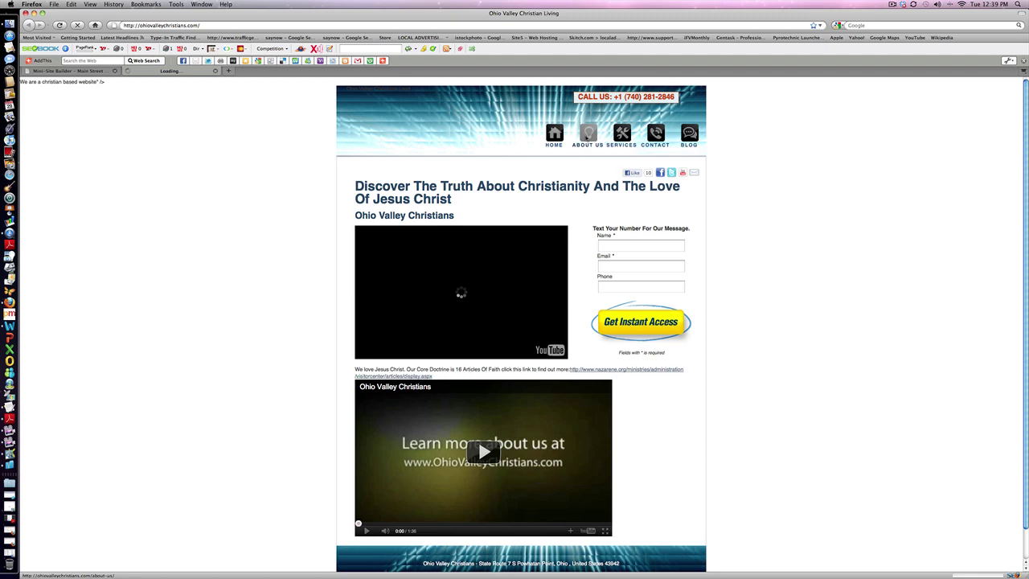
{"action": "left_click", "coordinate": [625, 135]}
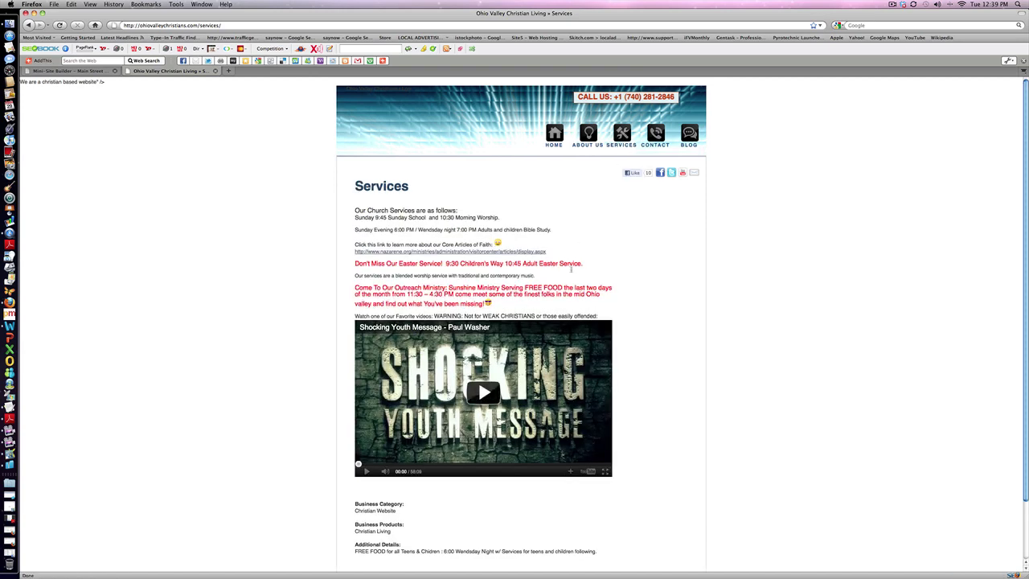
{"action": "left_click", "coordinate": [655, 134]}
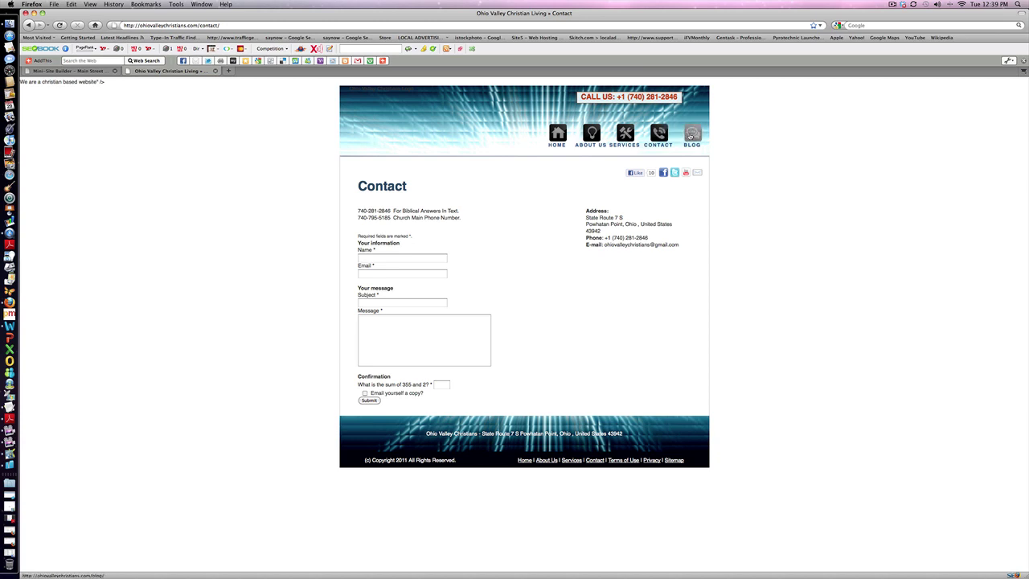
{"action": "left_click", "coordinate": [692, 133]}
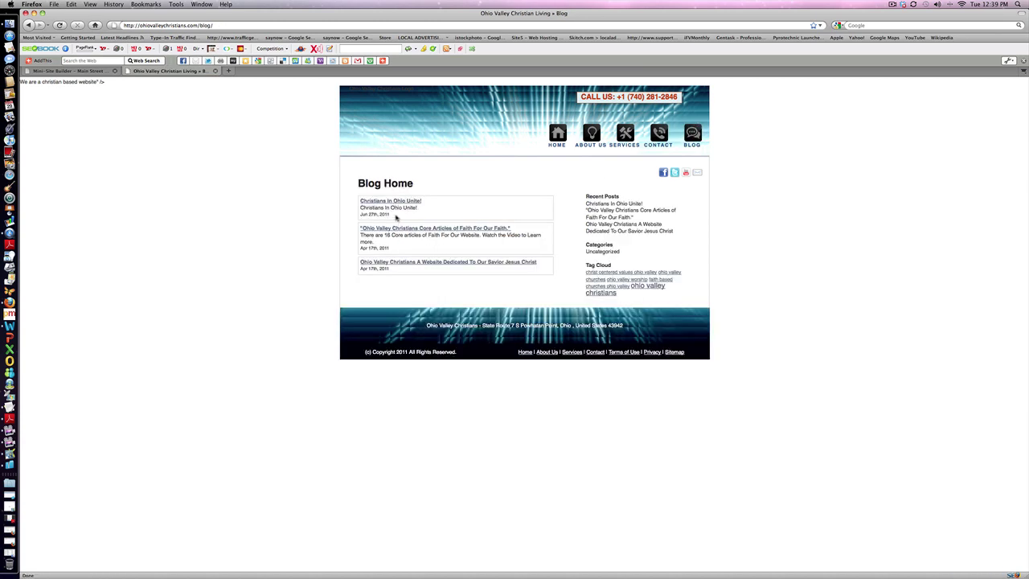
{"action": "left_click", "coordinate": [393, 202]}
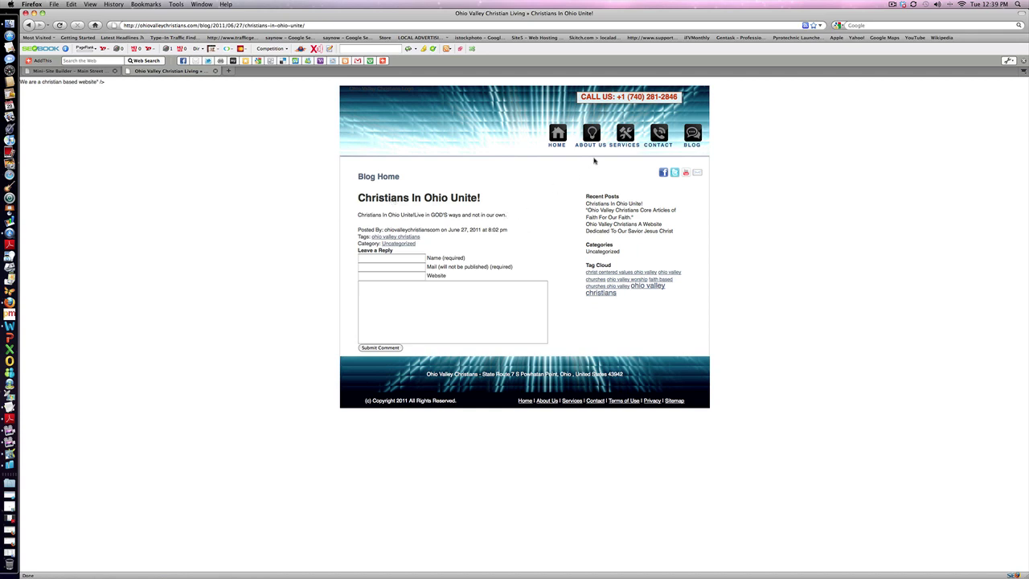
{"action": "left_click", "coordinate": [559, 136]}
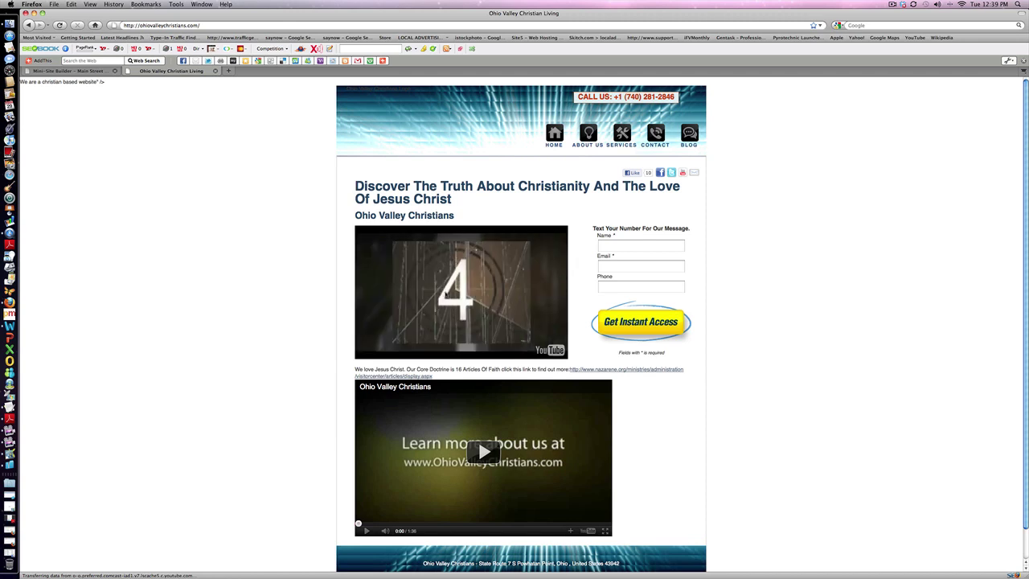
Share the site to Facebook in a new tab, then go back to the Ohio Valley Christian Living tab.
{"action": "left_click", "coordinate": [659, 173]}
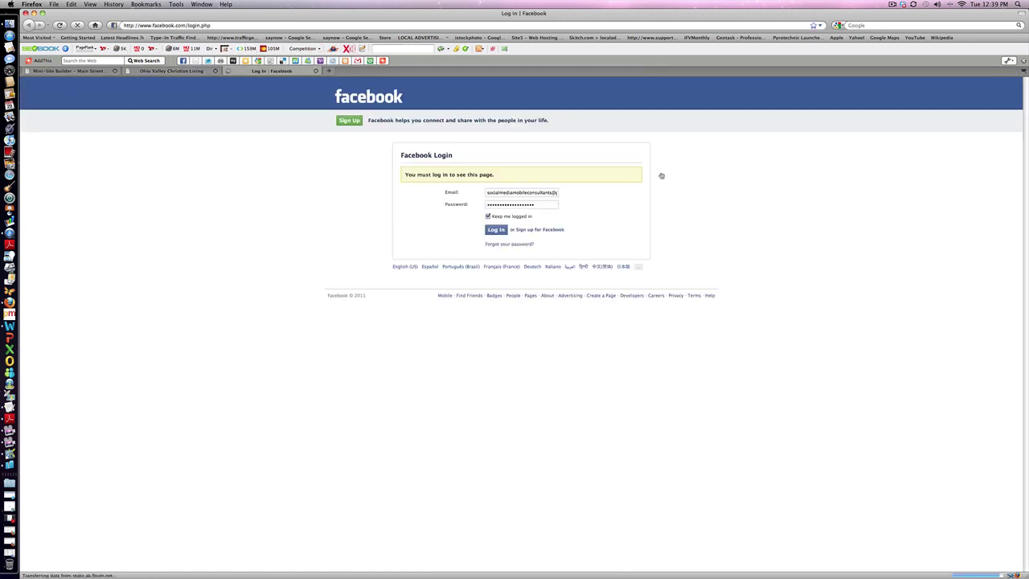
{"action": "right_click", "coordinate": [341, 184]}
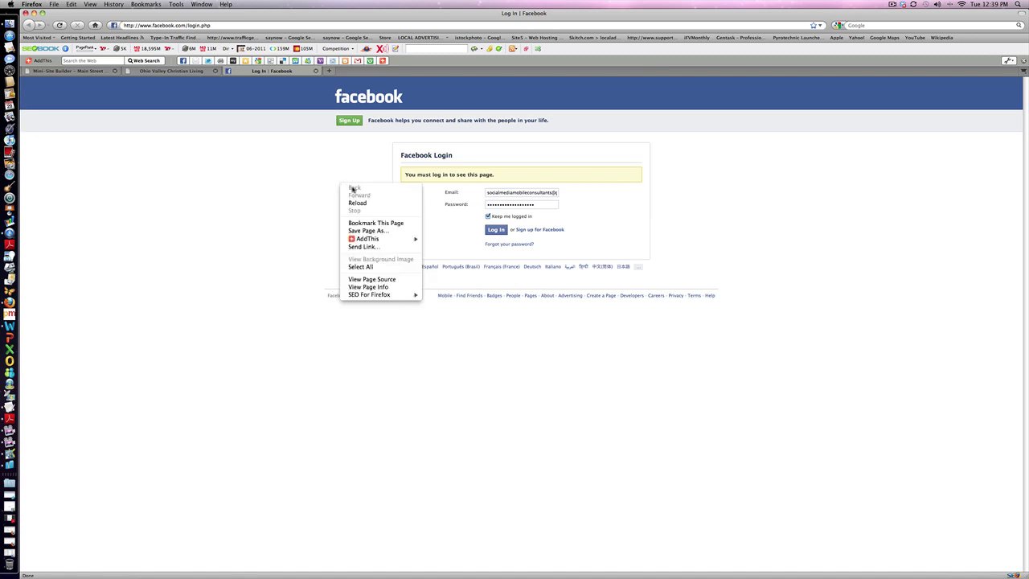
{"action": "left_click", "coordinate": [162, 71]}
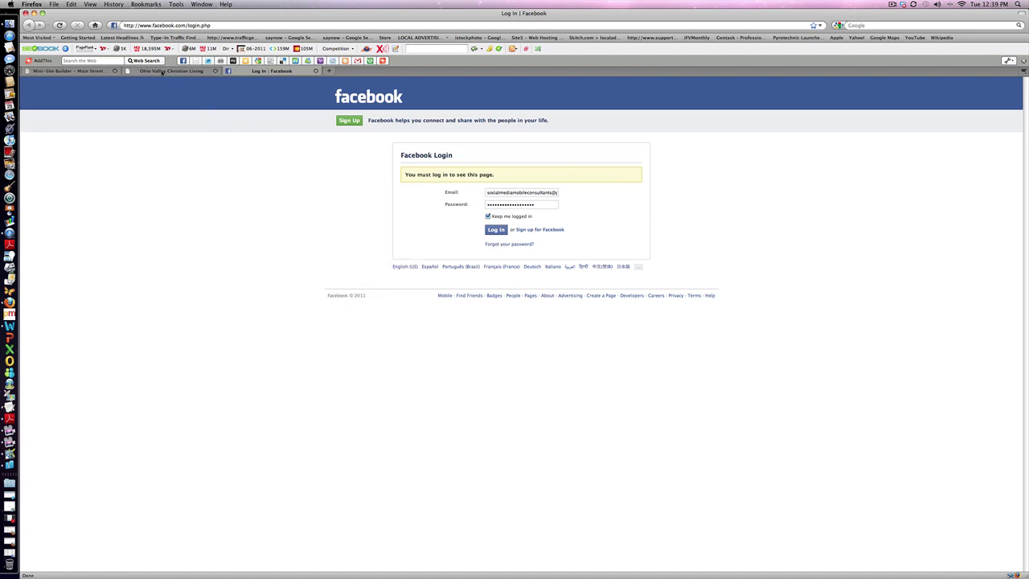
{"action": "left_click", "coordinate": [162, 71]}
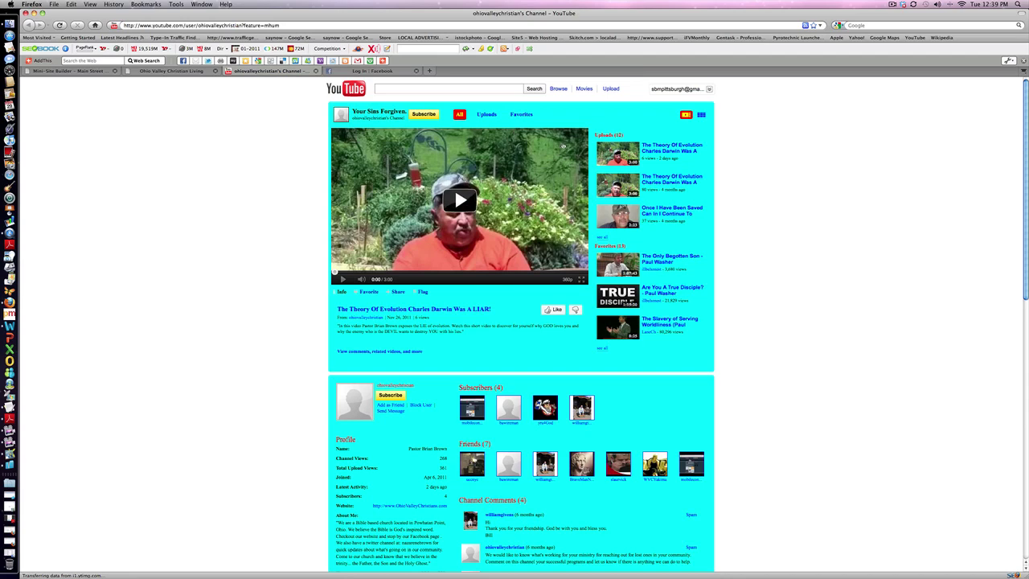
Scroll through the church's YouTube channel, then go back to the site tab.
{"action": "scroll", "coordinate": [540, 417], "scroll_direction": "down", "scroll_amount": 10}
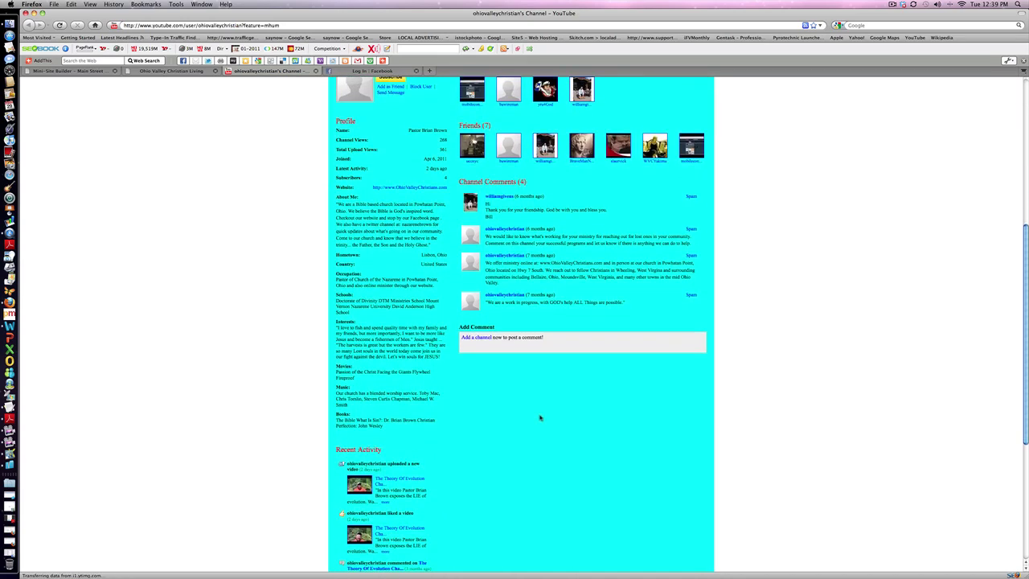
{"action": "scroll", "coordinate": [540, 417], "scroll_direction": "up", "scroll_amount": 10}
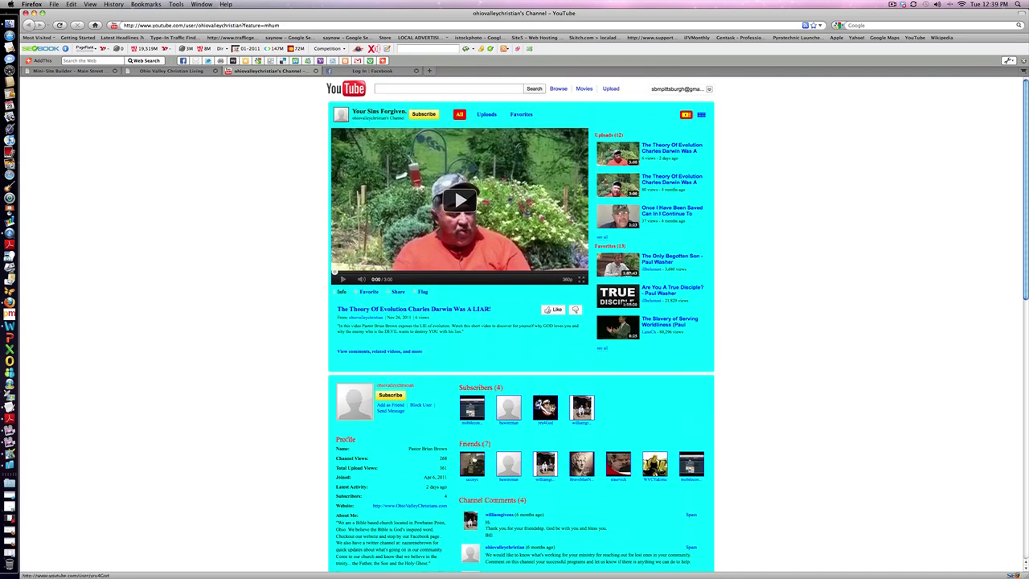
{"action": "left_click", "coordinate": [165, 71]}
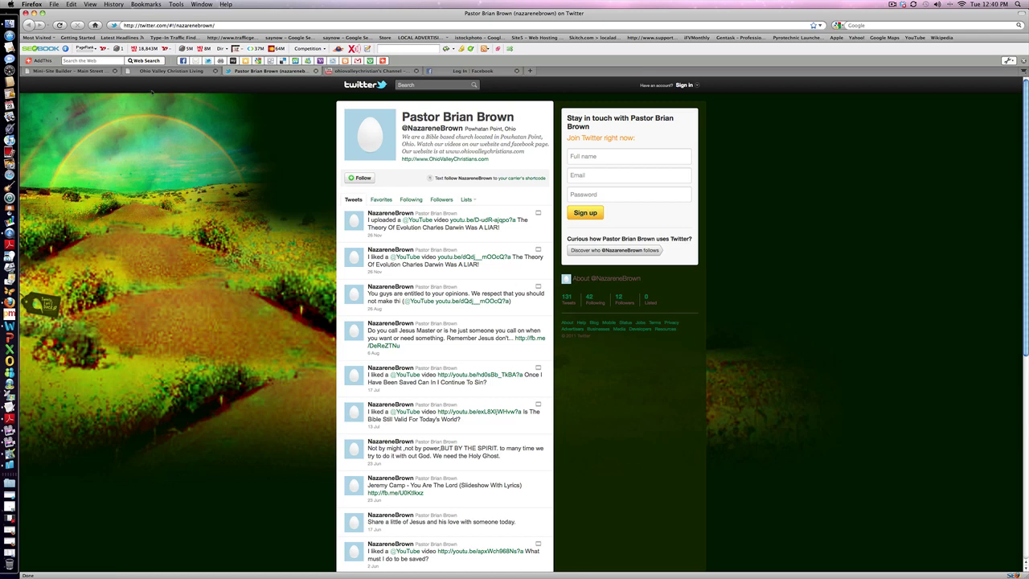
Return to the Ohio Valley Christian Living tab, leaving the Twitter profile tab open.
{"action": "left_click", "coordinate": [152, 71]}
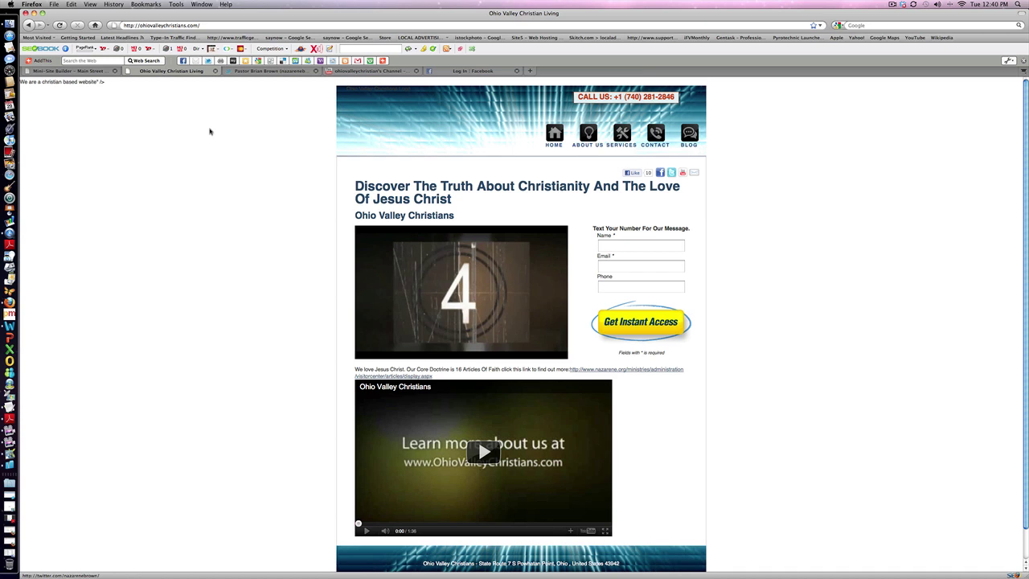
View the Blog Home page, go back to the site's home page, and return to the Mini-Site Builder list.
{"action": "left_click", "coordinate": [689, 139]}
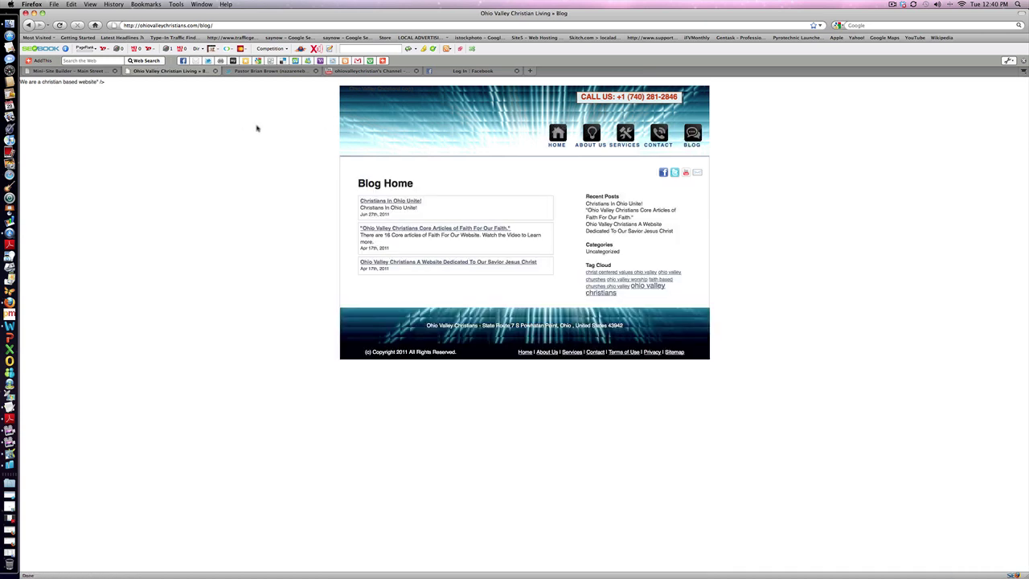
{"action": "right_click", "coordinate": [256, 127]}
{"action": "left_click", "coordinate": [270, 132]}
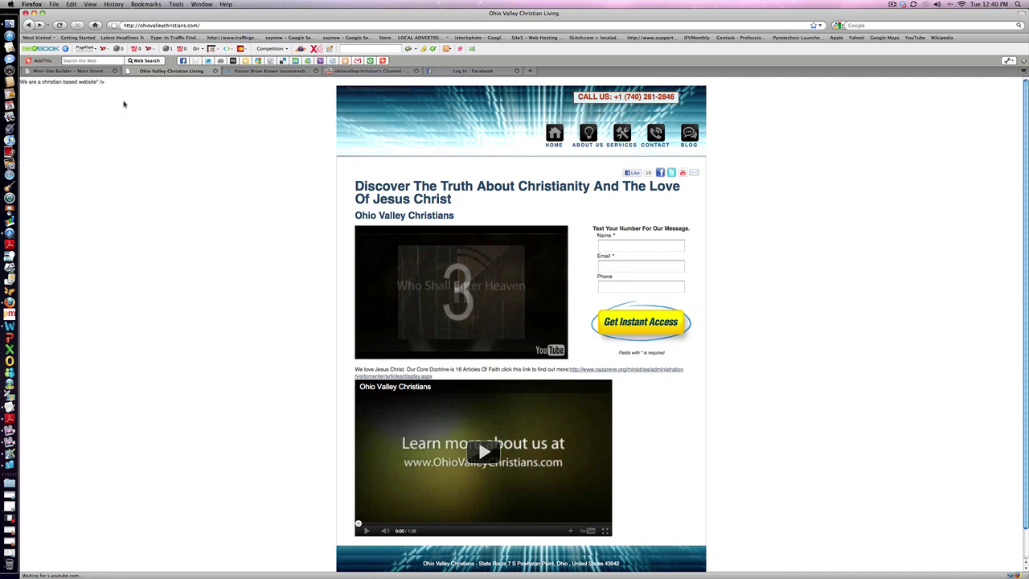
{"action": "left_click", "coordinate": [88, 71]}
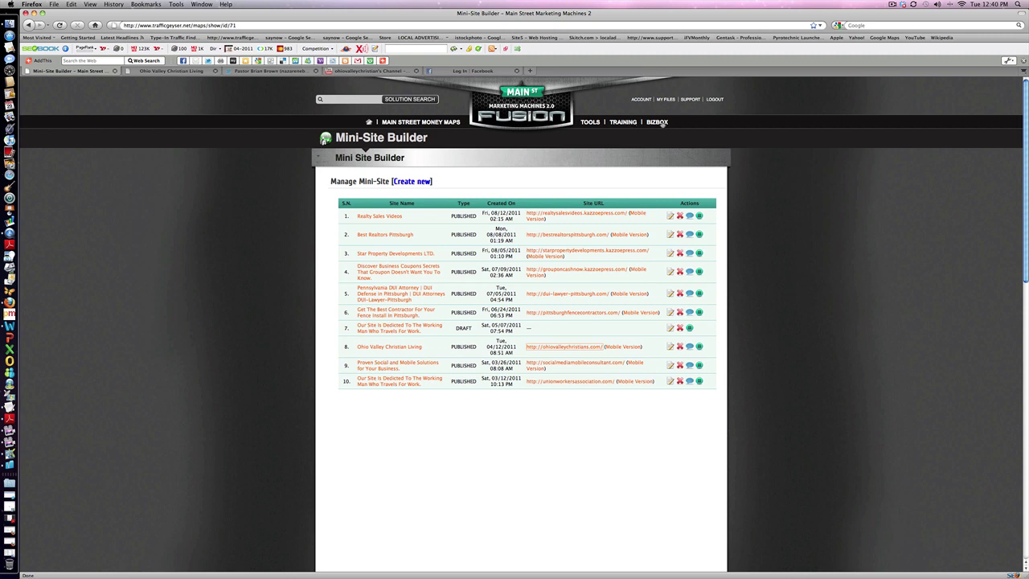
{"action": "left_click", "coordinate": [593, 123]}
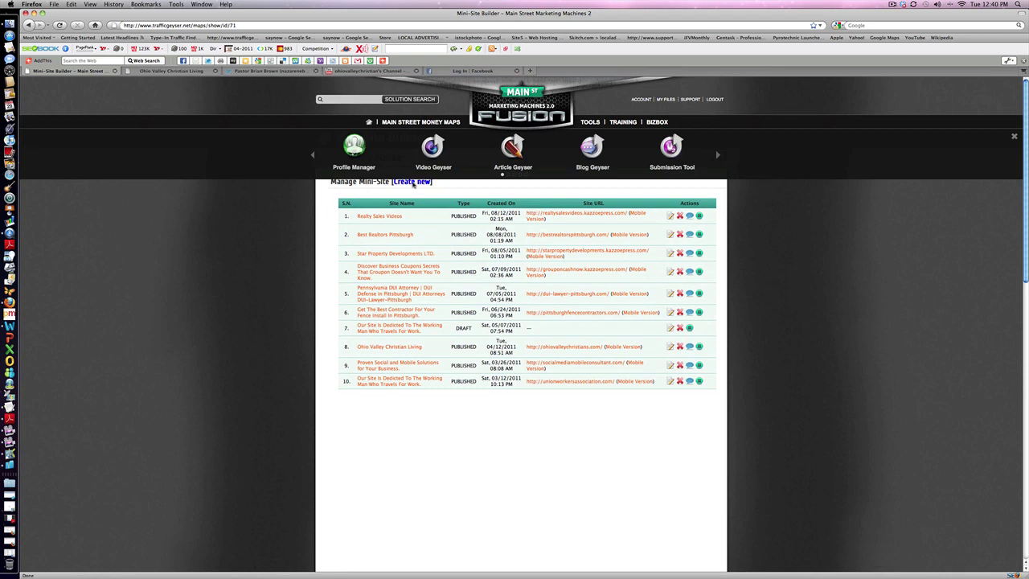
{"action": "left_click", "coordinate": [314, 156]}
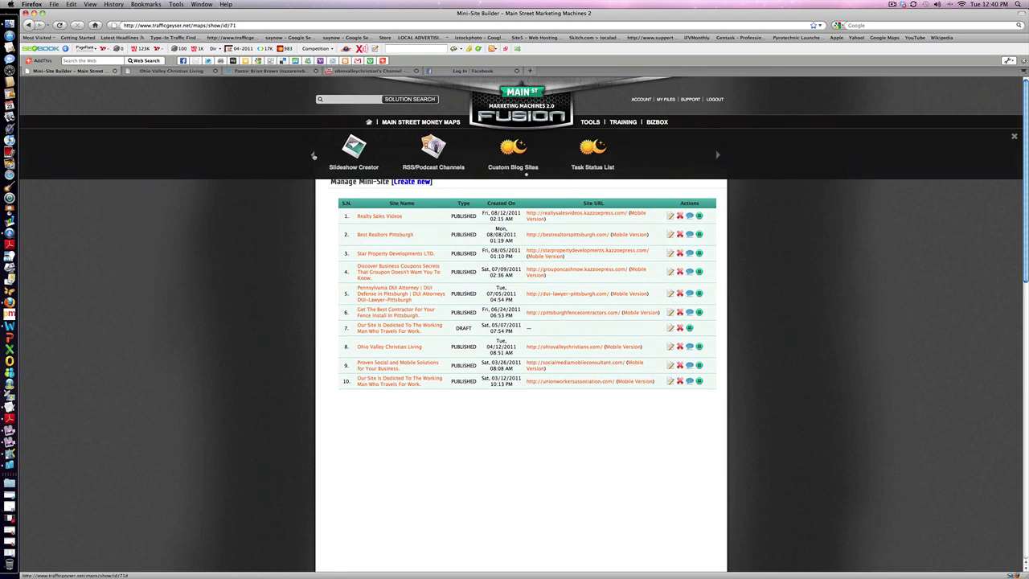
{"action": "left_click", "coordinate": [313, 156]}
{"action": "left_click", "coordinate": [313, 156]}
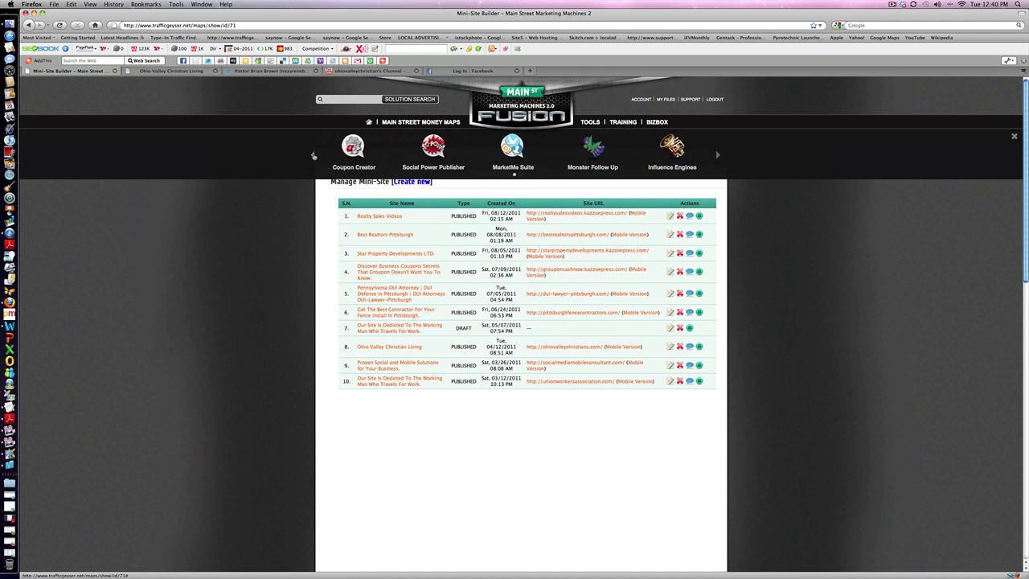
{"action": "left_click", "coordinate": [314, 156]}
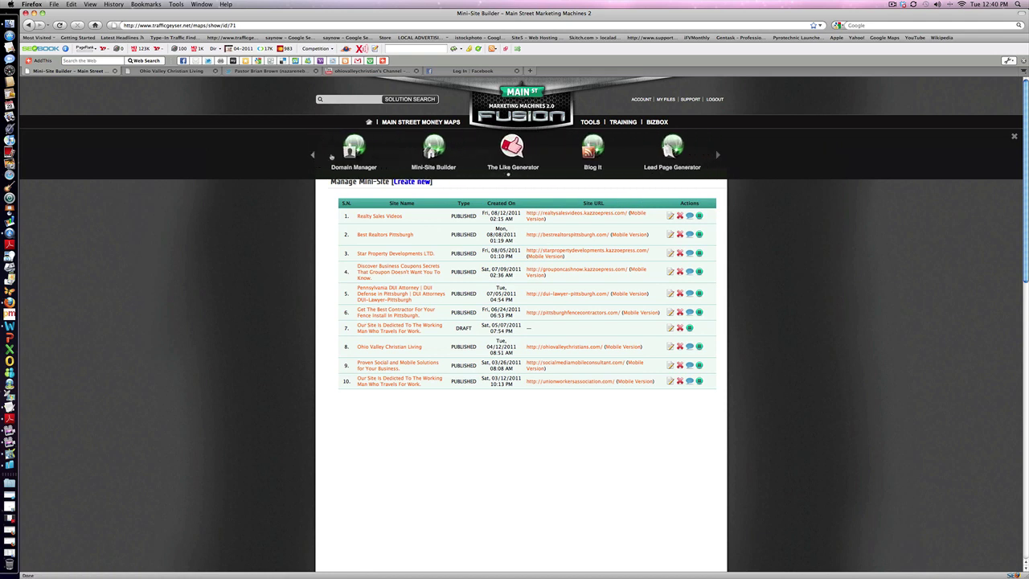
{"action": "left_click", "coordinate": [429, 152]}
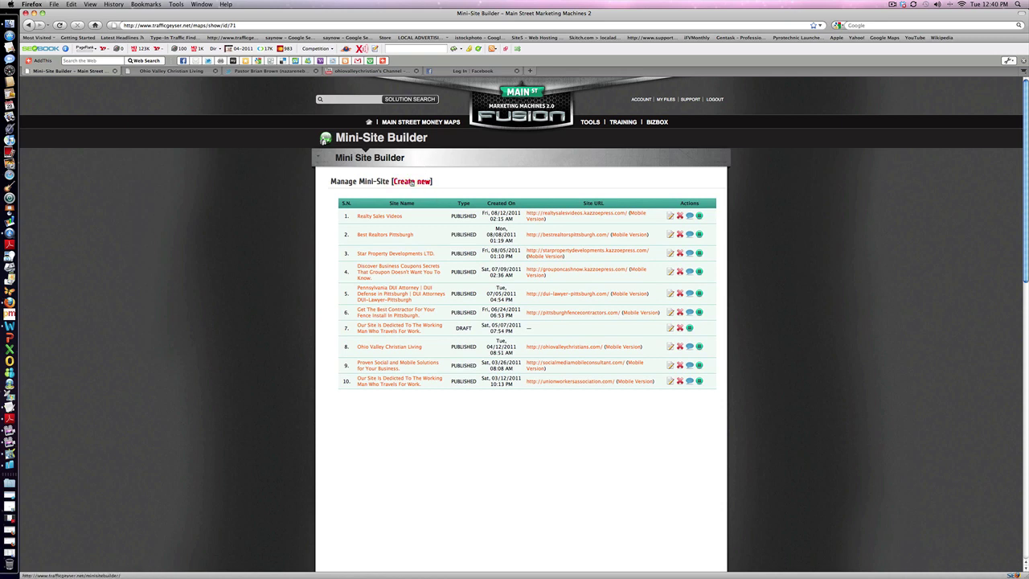
Start a new mini-site titled 'That's it folks!' with subdomain thatsitfolks.
{"action": "left_click", "coordinate": [411, 181]}
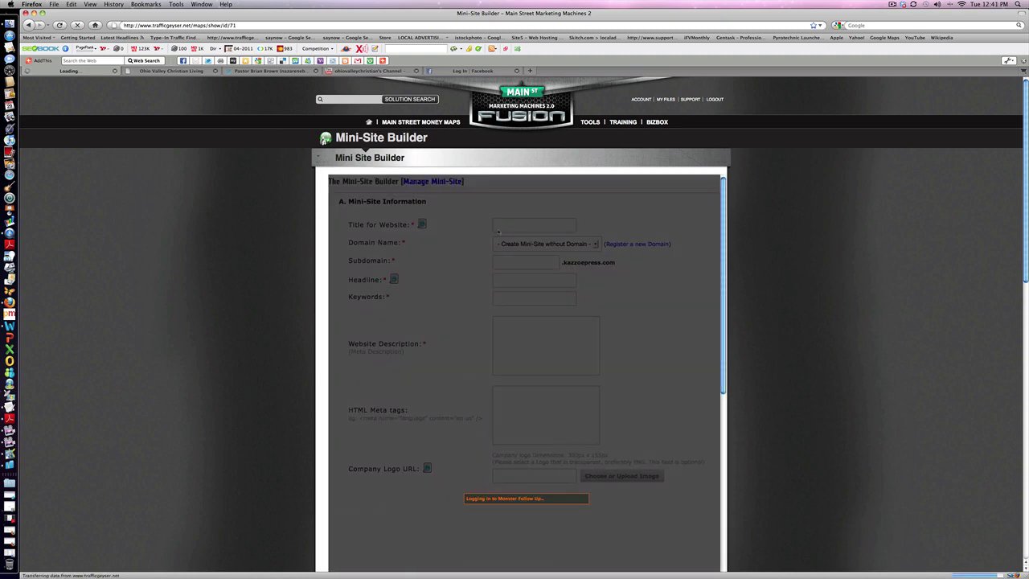
{"action": "scroll", "coordinate": [482, 233], "scroll_direction": "down", "scroll_amount": 5}
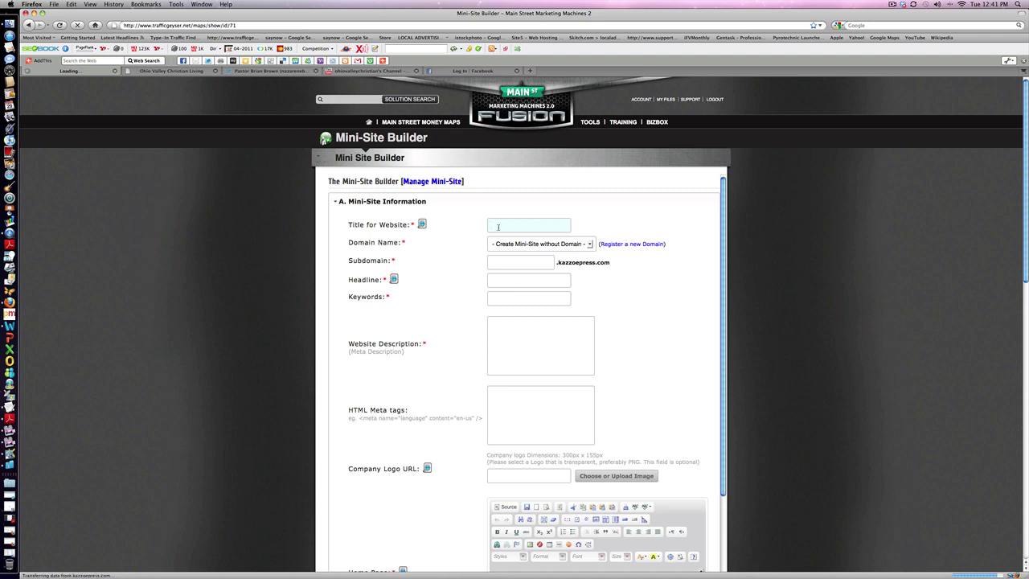
{"action": "type", "text": "That's it folks"}
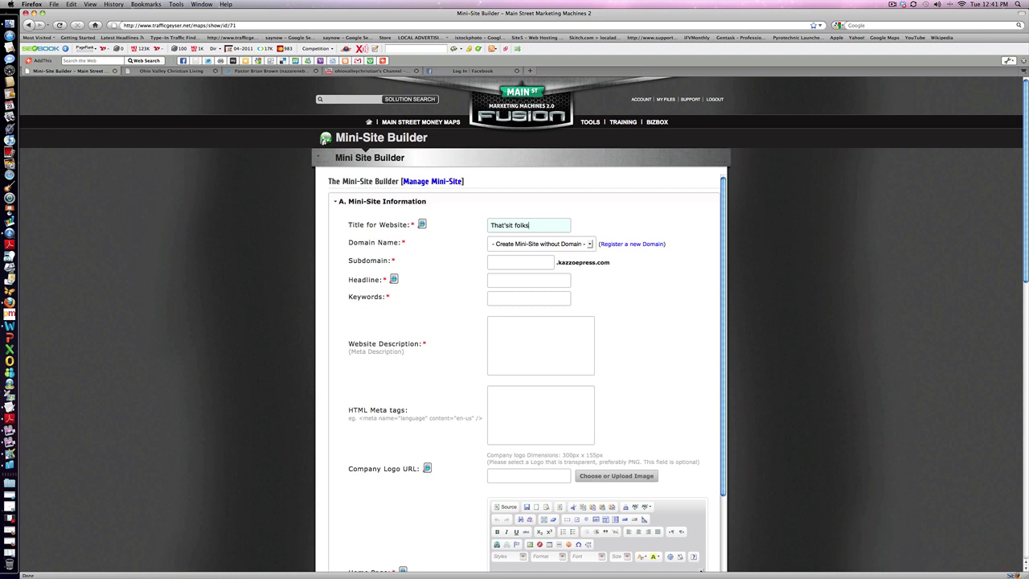
{"action": "type", "text": "!"}
{"action": "left_click", "coordinate": [494, 263]}
Enter the headline 'Does anybody love Bugs Bunny?' and the keywords 'Bugs Bunny'.
{"action": "type", "text": "Does anybody love Bugs"}
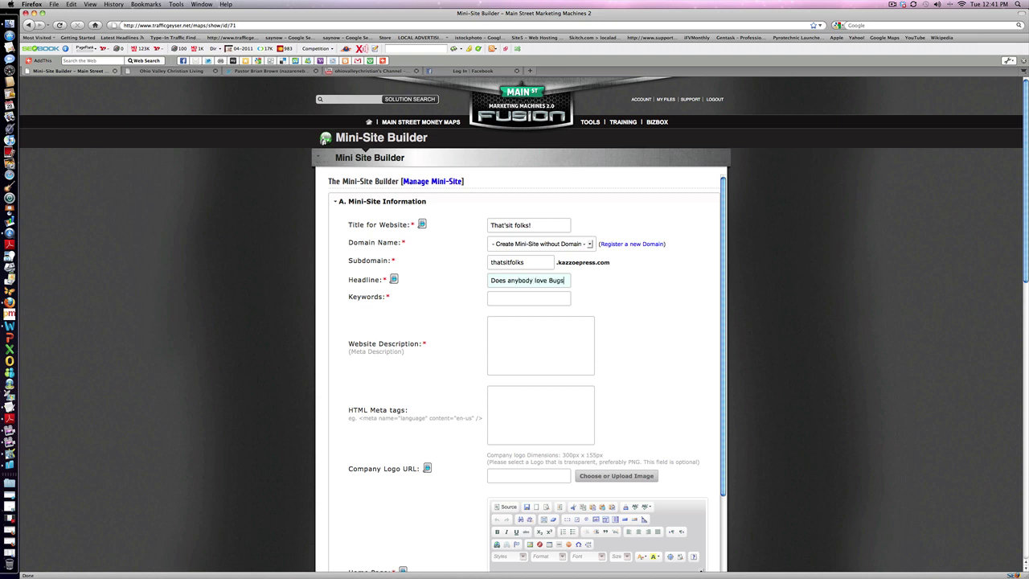
{"action": "type", "text": " Bunny?"}
{"action": "left_click", "coordinate": [497, 299]}
{"action": "type", "text": "Bugs Bunn"}
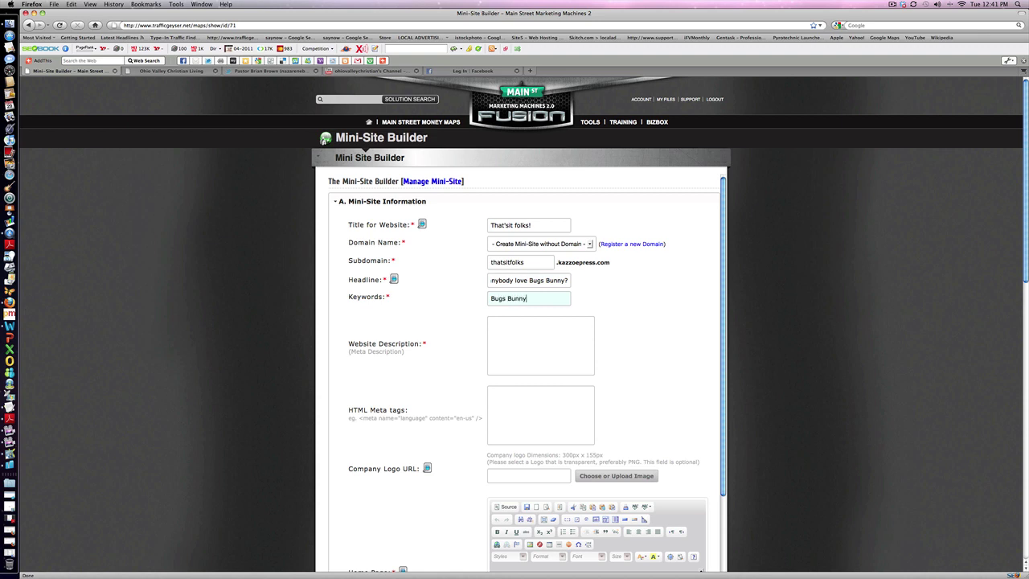
{"action": "left_click", "coordinate": [520, 346]}
Fill the Website Description with 'Bugs Bunny and Daffy Duck are the bomb'.
{"action": "left_click_drag", "start_coordinate": [74, 16], "coordinate": [177, 42]}
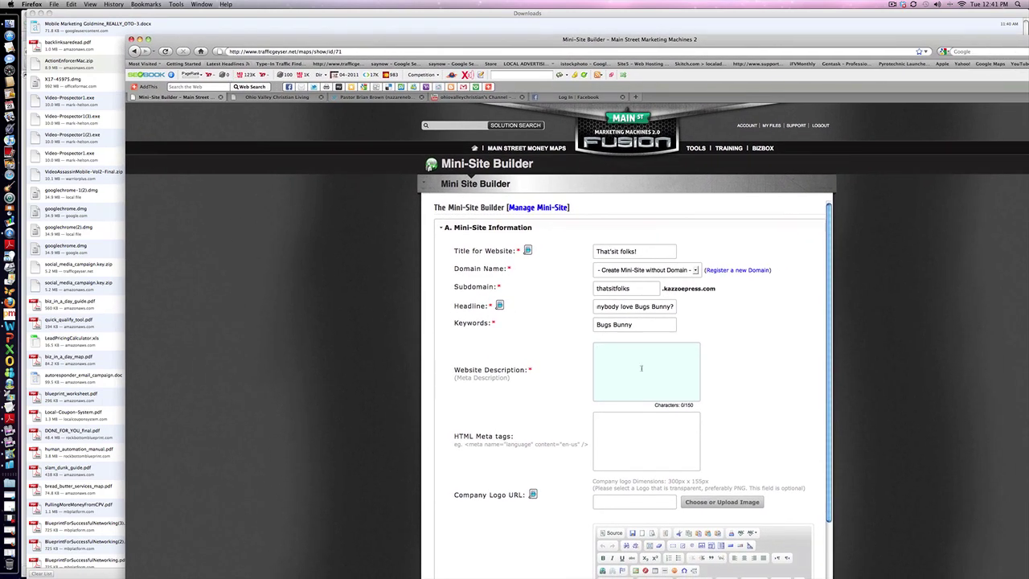
{"action": "type", "text": "Bugs Bunny and Daffy Duck are the bomb."}
{"action": "left_click", "coordinate": [664, 452]}
{"action": "scroll", "coordinate": [659, 446], "scroll_direction": "down", "scroll_amount": 5}
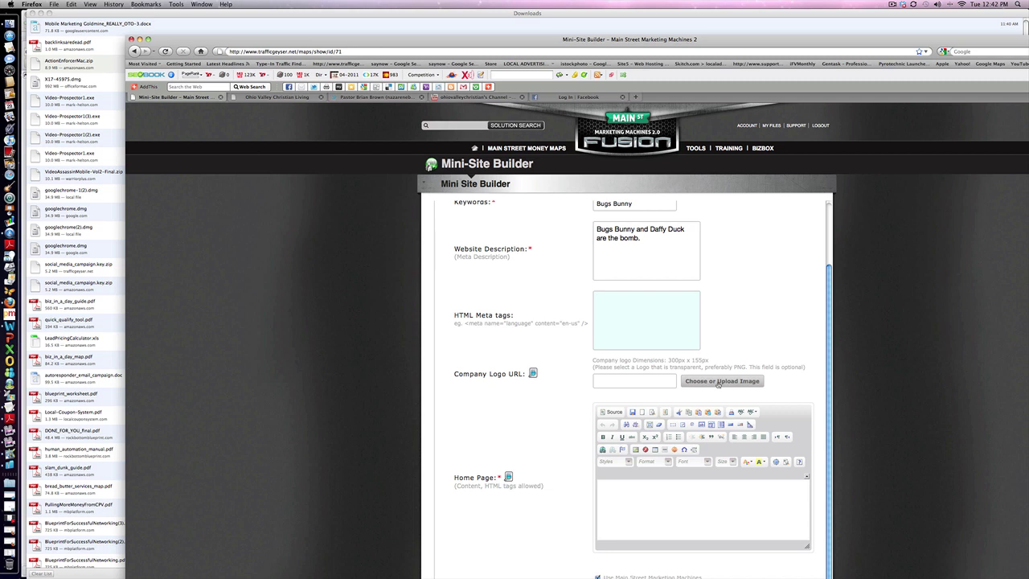
{"action": "scroll", "coordinate": [667, 346], "scroll_direction": "up", "scroll_amount": 1}
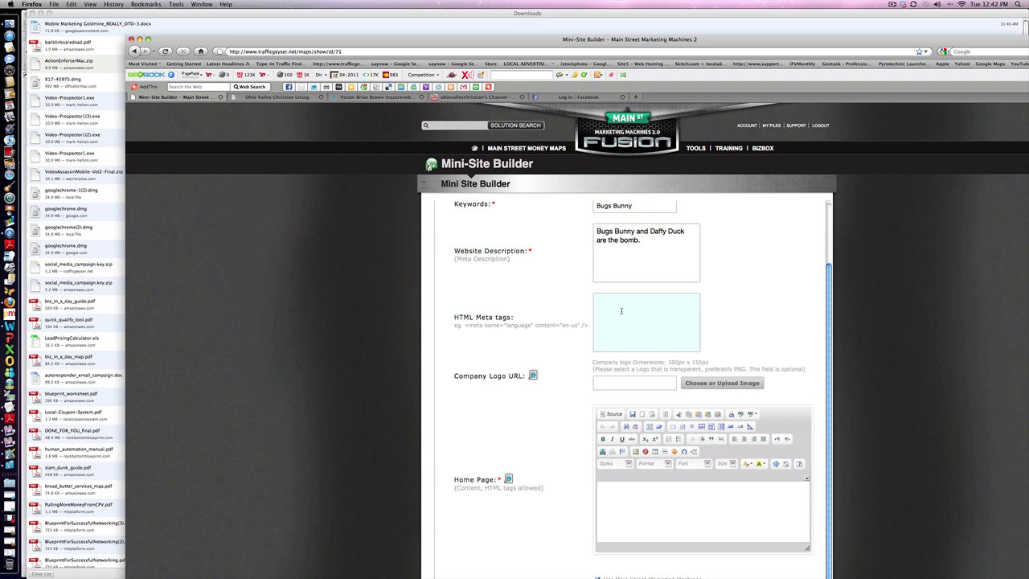
{"action": "scroll", "coordinate": [621, 310], "scroll_direction": "down", "scroll_amount": 4}
{"action": "left_click", "coordinate": [643, 379]}
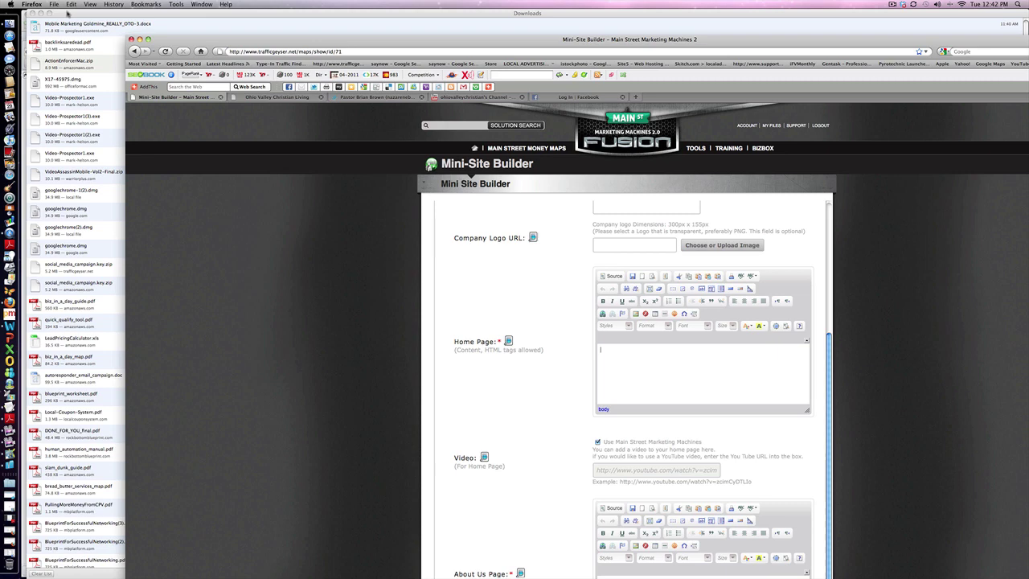
In a new Firefox window, search Google for 'smart phones for sale' and show shopping results.
{"action": "left_click_drag", "start_coordinate": [67, 13], "coordinate": [330, 127]}
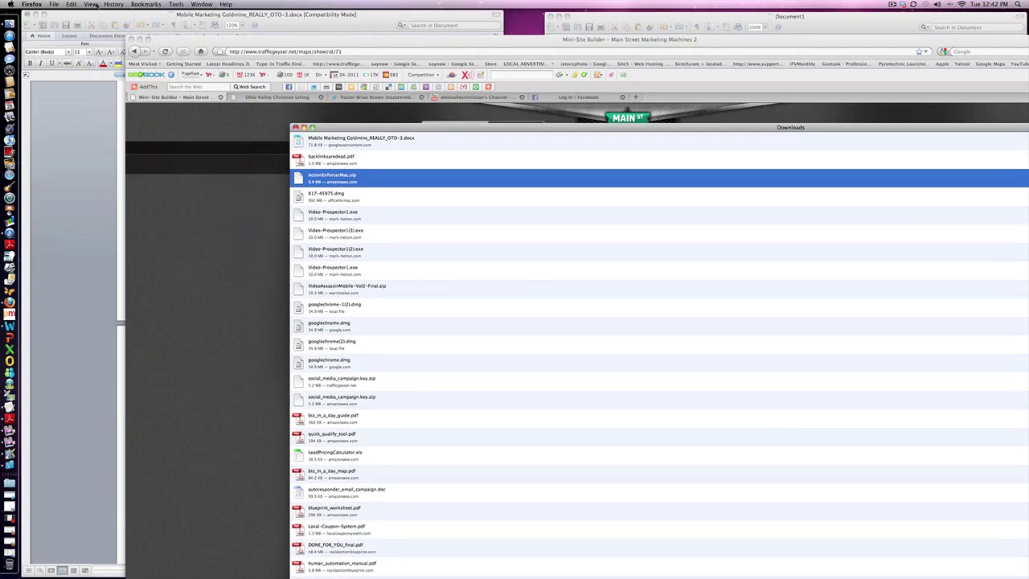
{"action": "left_click", "coordinate": [57, 4]}
{"action": "left_click", "coordinate": [67, 16]}
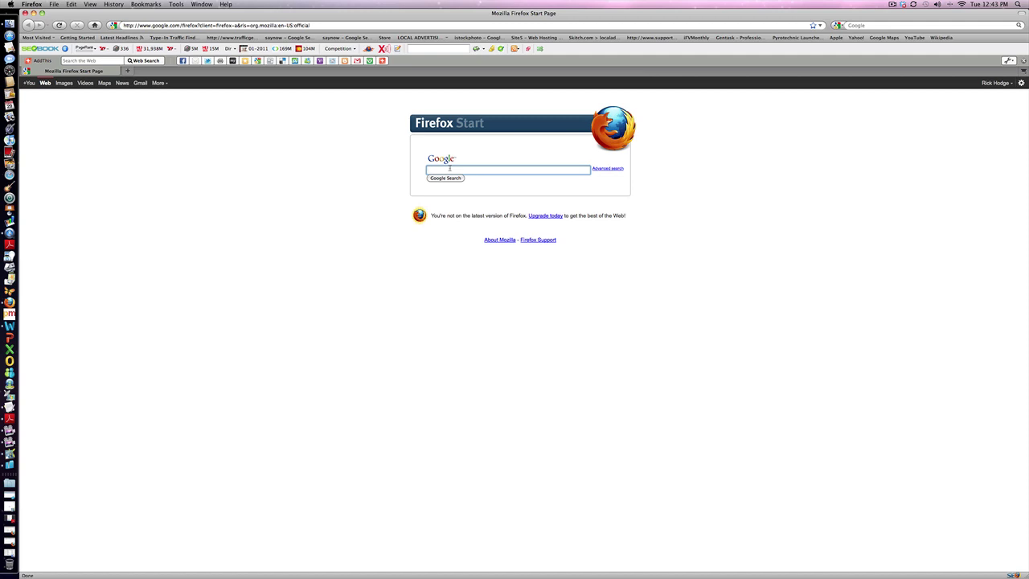
{"action": "type", "text": "s"}
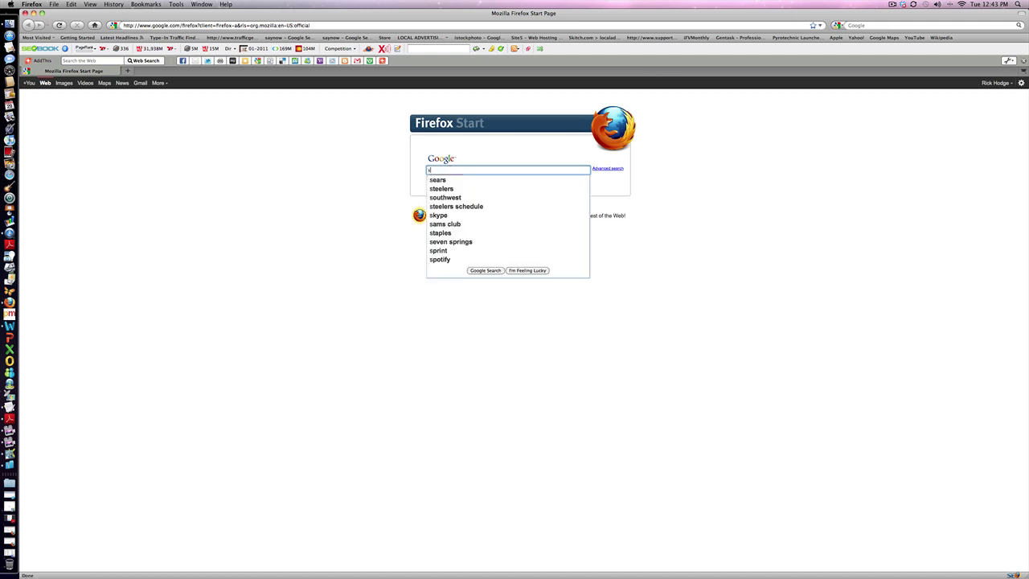
{"action": "type", "text": "mar"}
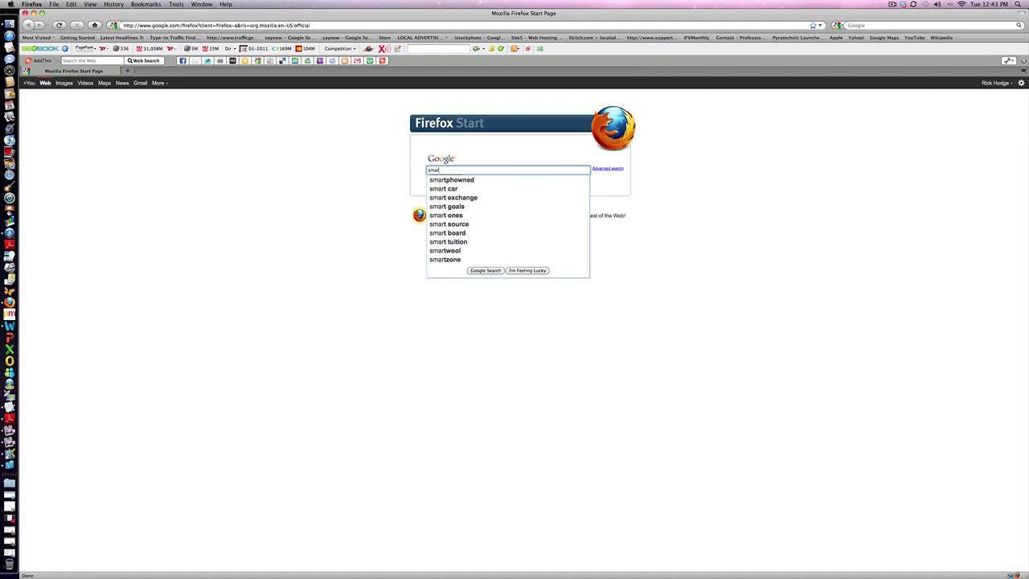
{"action": "type", "text": "t phones"}
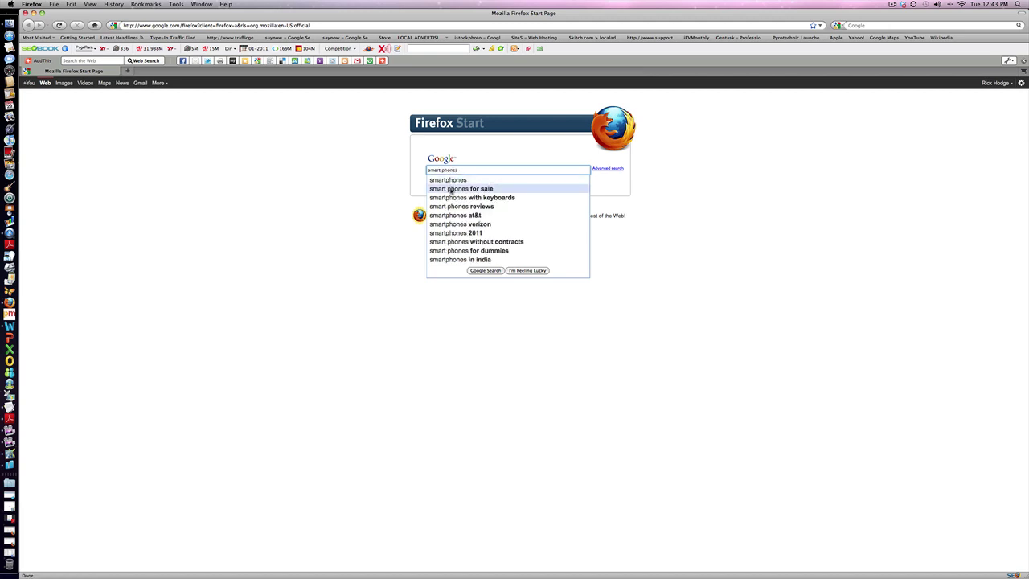
{"action": "left_click", "coordinate": [452, 188]}
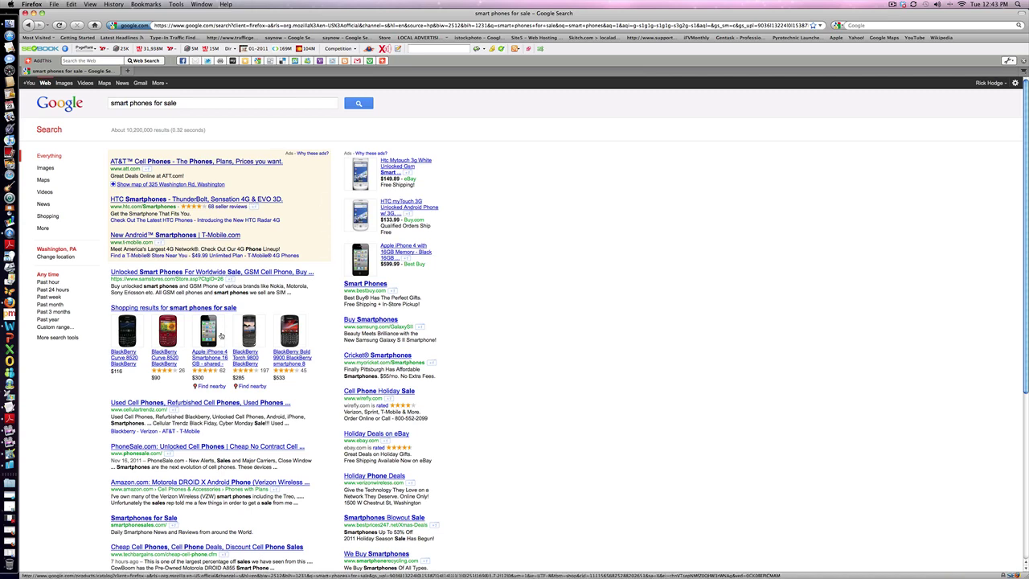
{"action": "left_click", "coordinate": [185, 310]}
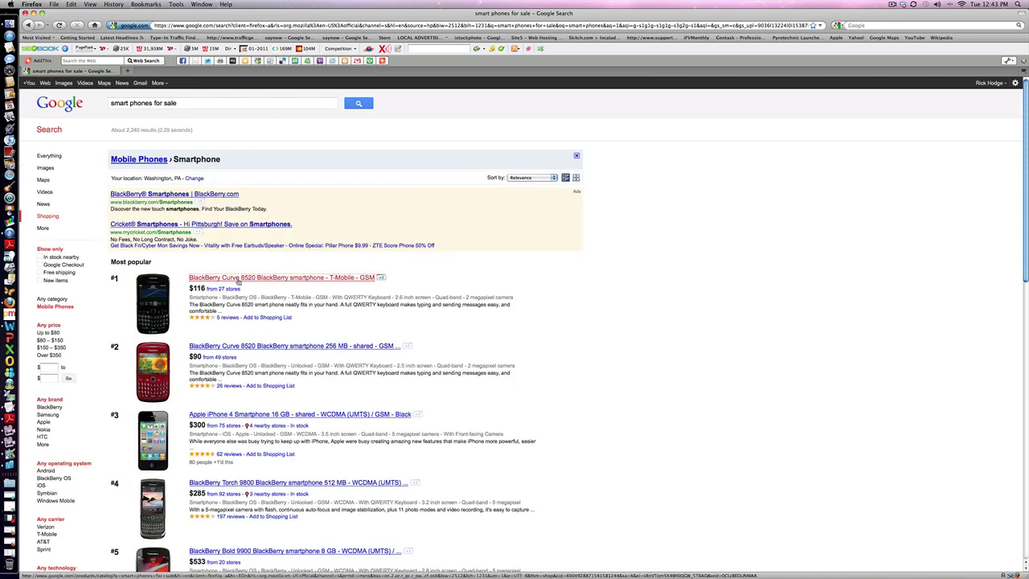
Copy the product description from the BlackBerry Curve 8520 shopping page.
{"action": "left_click", "coordinate": [238, 278]}
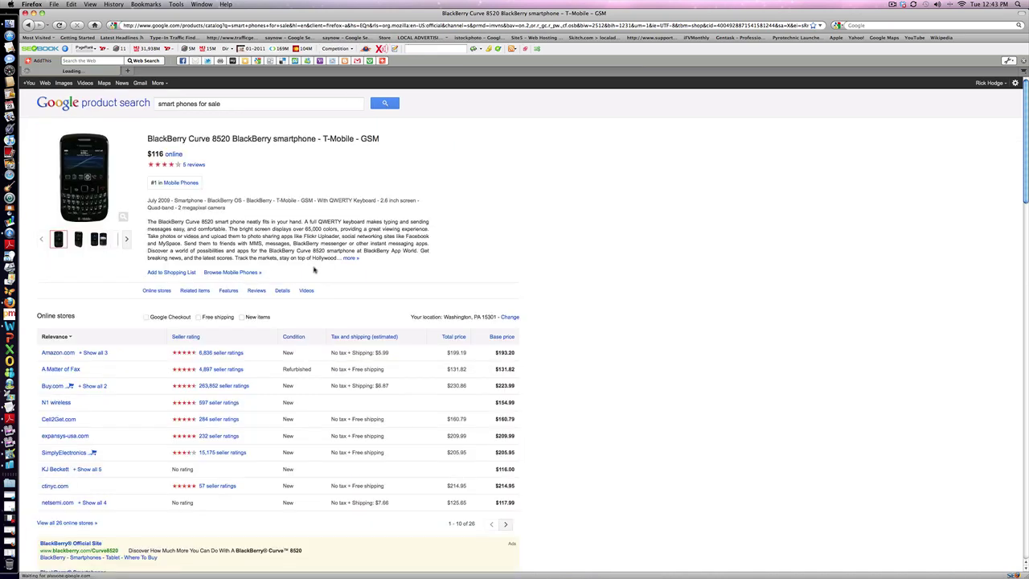
{"action": "left_click_drag", "start_coordinate": [360, 260], "coordinate": [149, 223]}
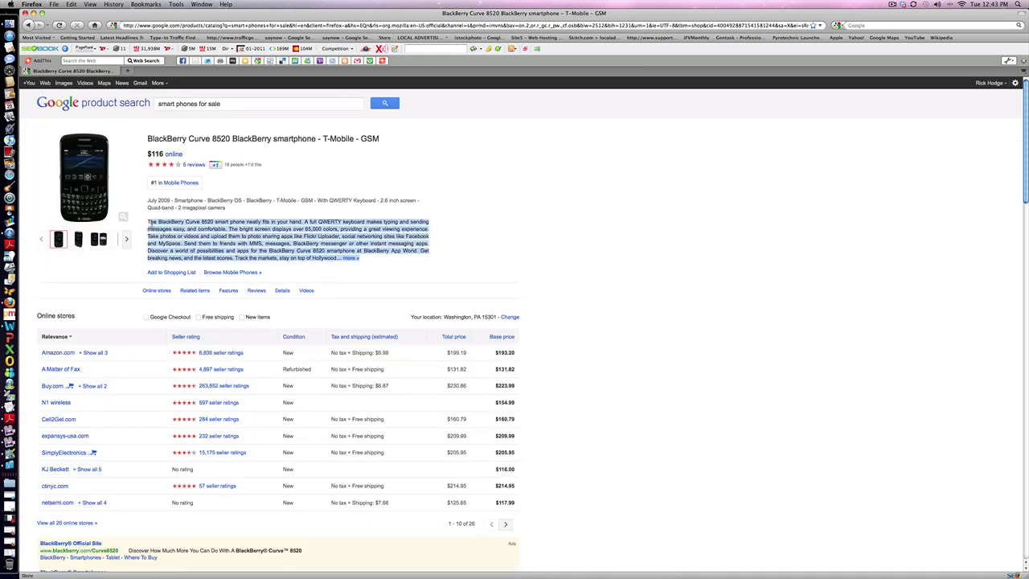
{"action": "right_click", "coordinate": [188, 239]}
{"action": "left_click", "coordinate": [195, 249]}
{"action": "key", "text": "super+m"}
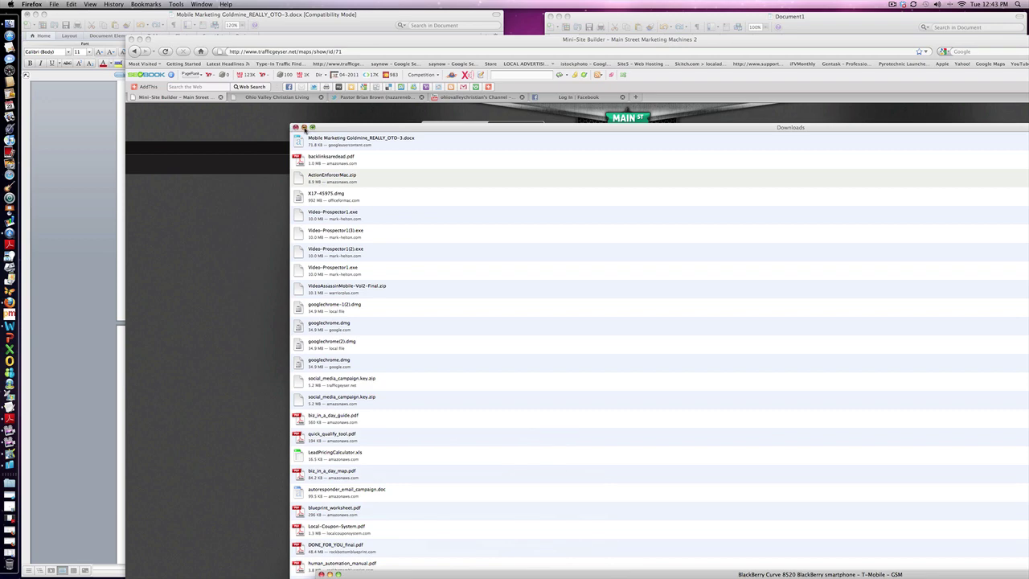
Paste the copied BlackBerry Curve 8520 description into the Home Page content.
{"action": "left_click", "coordinate": [304, 127]}
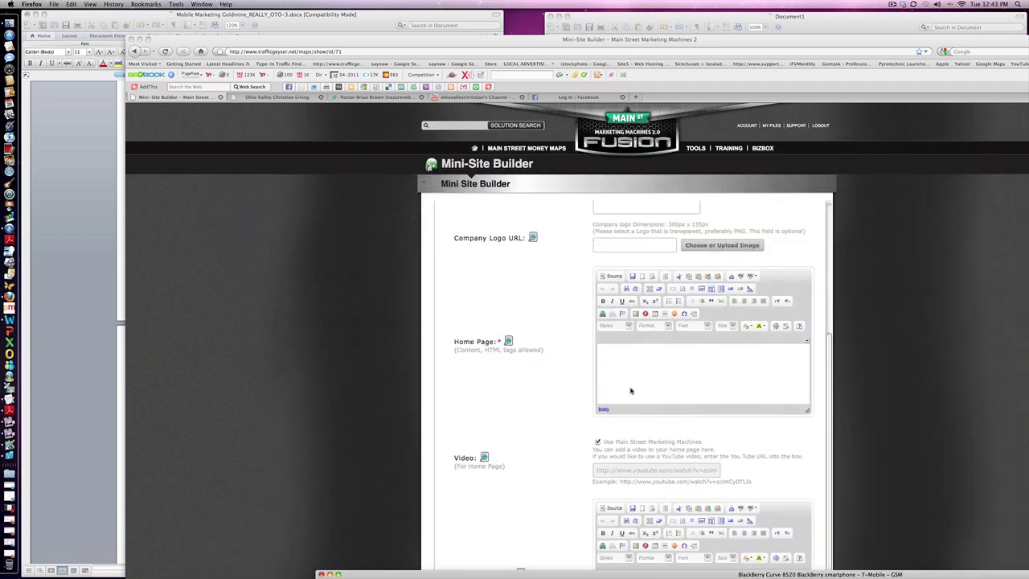
{"action": "right_click", "coordinate": [633, 384]}
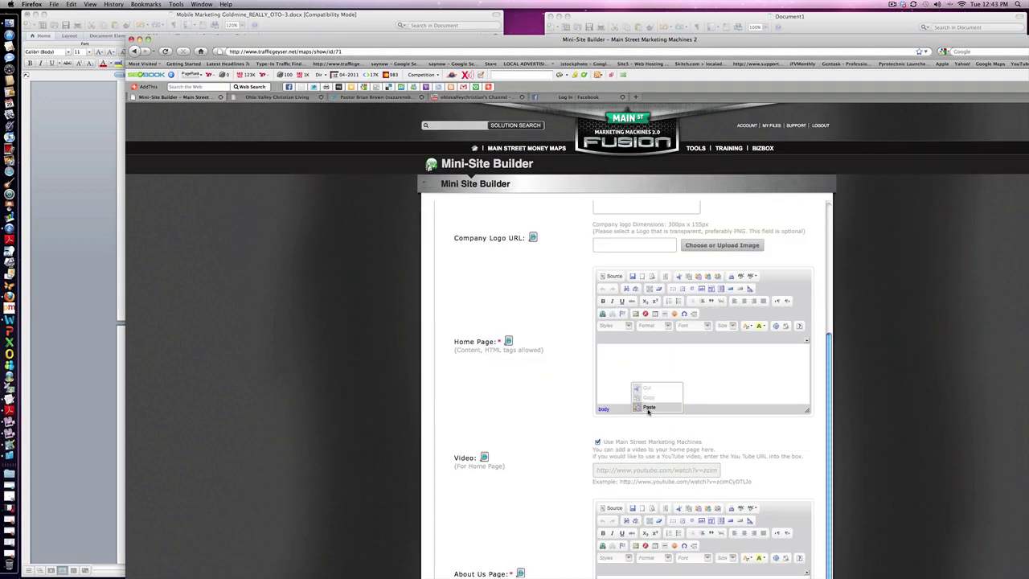
{"action": "left_click", "coordinate": [648, 406]}
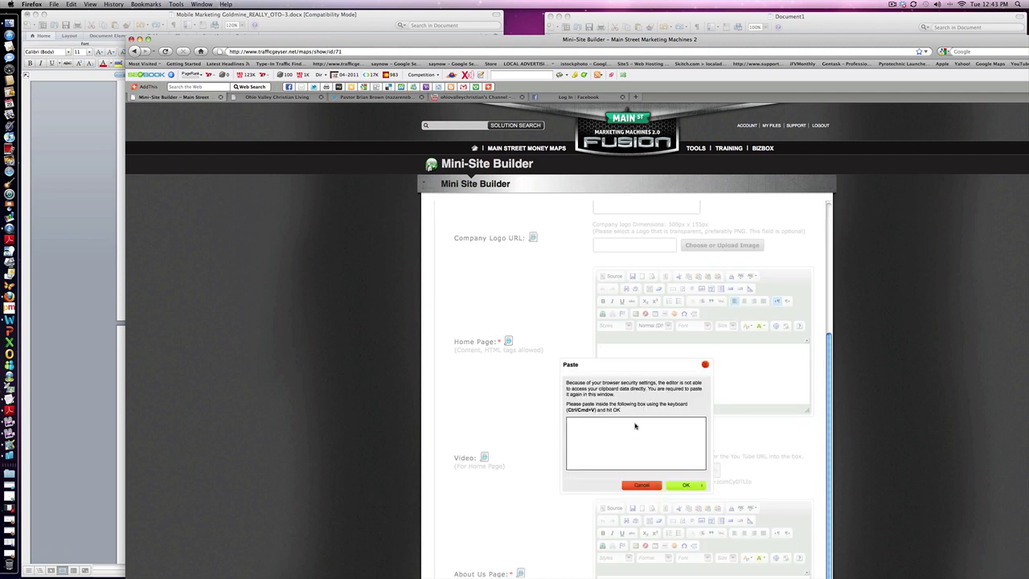
{"action": "right_click", "coordinate": [616, 436]}
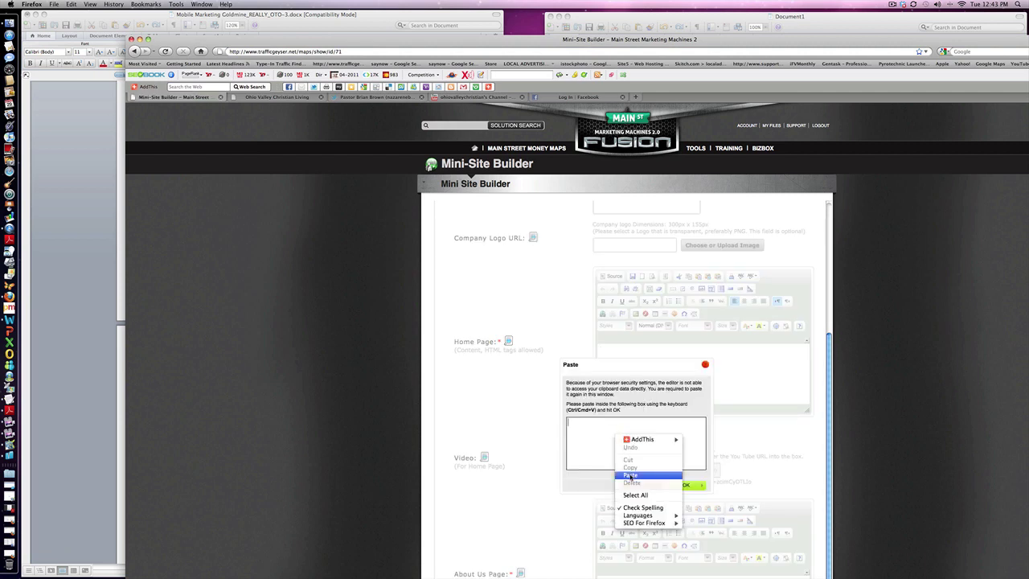
{"action": "left_click", "coordinate": [630, 474]}
{"action": "left_click", "coordinate": [680, 486]}
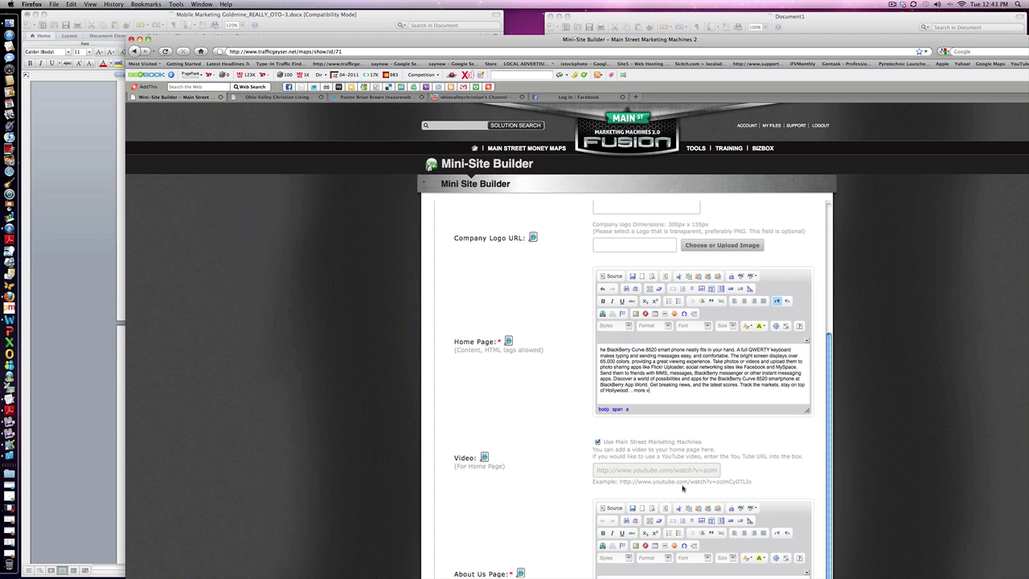
{"action": "scroll", "coordinate": [563, 294], "scroll_direction": "up", "scroll_amount": 5}
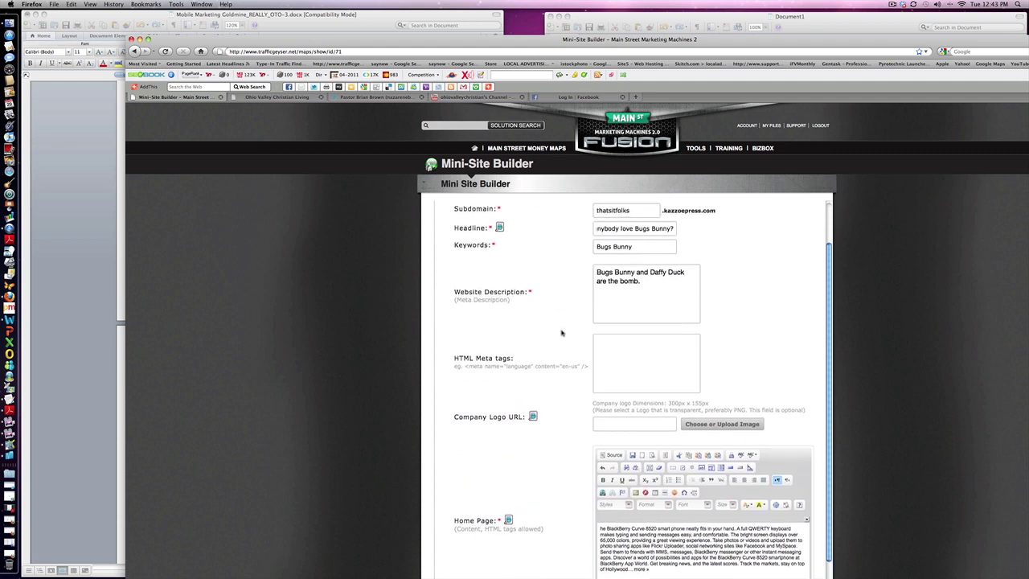
{"action": "scroll", "coordinate": [576, 318], "scroll_direction": "down", "scroll_amount": 12}
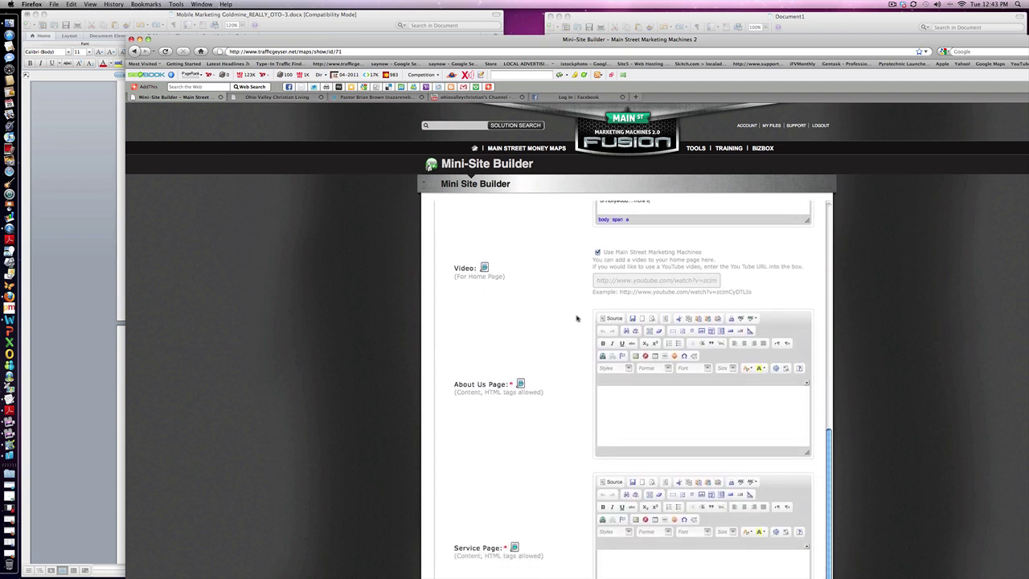
{"action": "scroll", "coordinate": [588, 313], "scroll_direction": "up", "scroll_amount": 2}
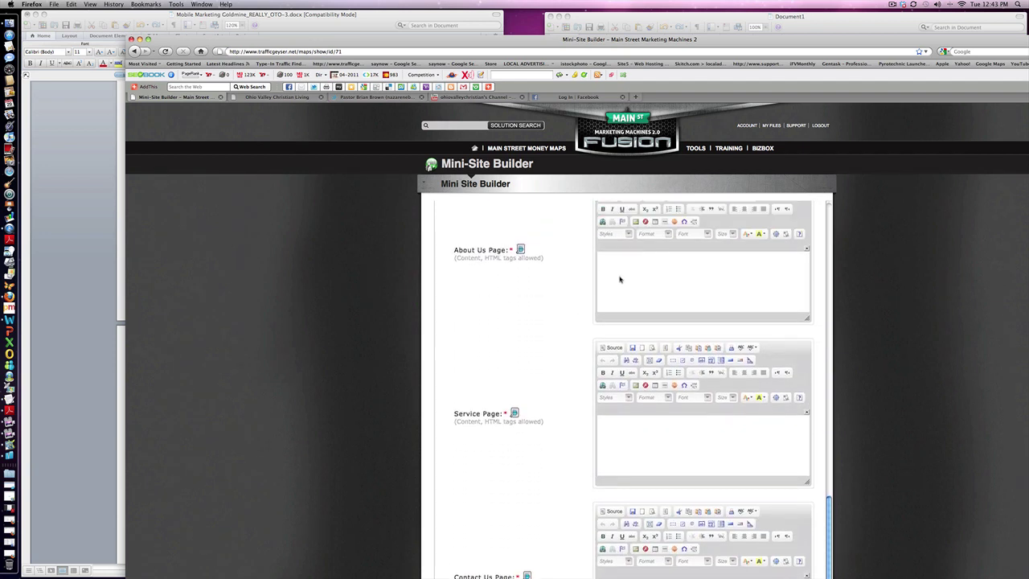
Write 'We are cartoon lovers' as About Us content and 'All about cartoons.' as Service Page content.
{"action": "left_click", "coordinate": [619, 278]}
{"action": "type", "text": "We are cartoon lovers."}
{"action": "left_click", "coordinate": [632, 434]}
{"action": "type", "text": "All ab"}
{"action": "type", "text": "out cartoons."}
Enter a phone number as the Contact Us page content, leaving the blog disabled.
{"action": "scroll", "coordinate": [581, 436], "scroll_direction": "down", "scroll_amount": 2}
{"action": "scroll", "coordinate": [581, 436], "scroll_direction": "down", "scroll_amount": 5}
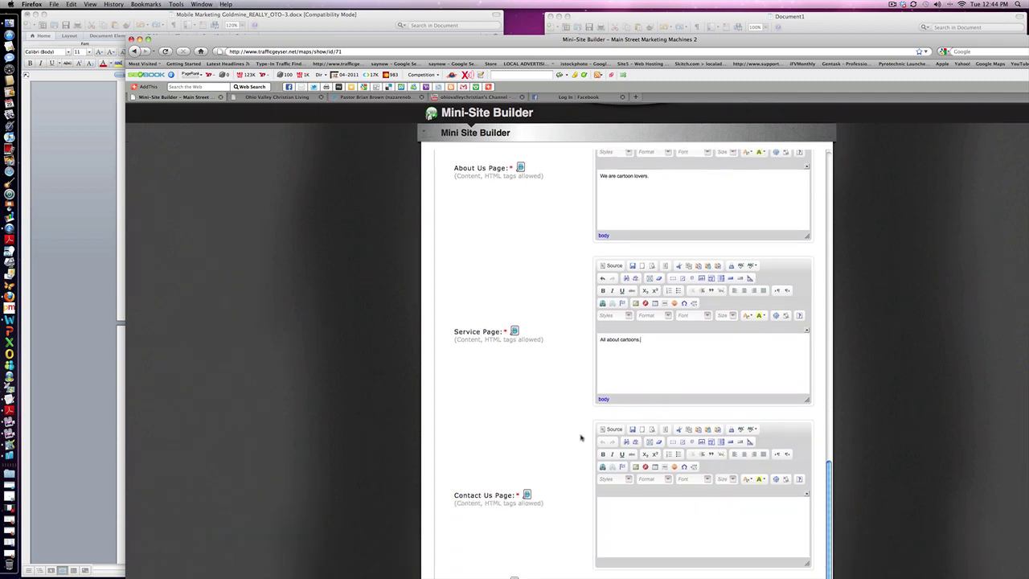
{"action": "left_click", "coordinate": [621, 416]}
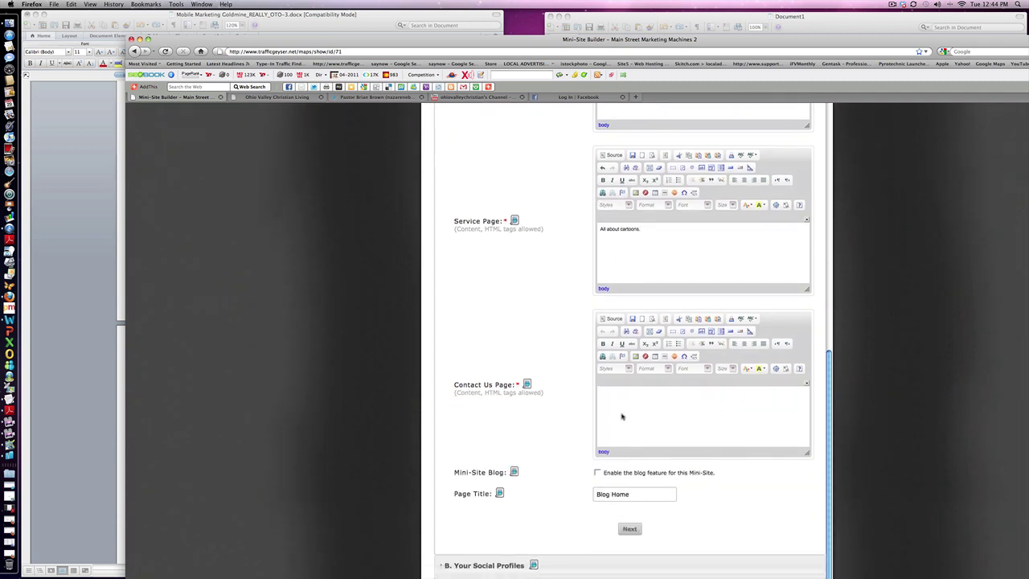
{"action": "type", "text": "1-800-555-1212"}
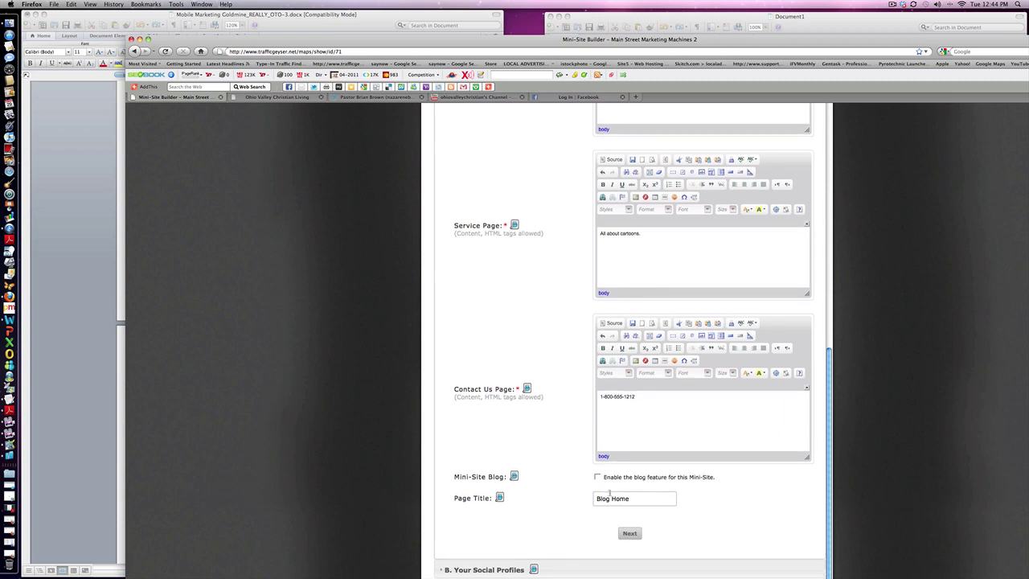
{"action": "scroll", "coordinate": [608, 494], "scroll_direction": "down", "scroll_amount": 5}
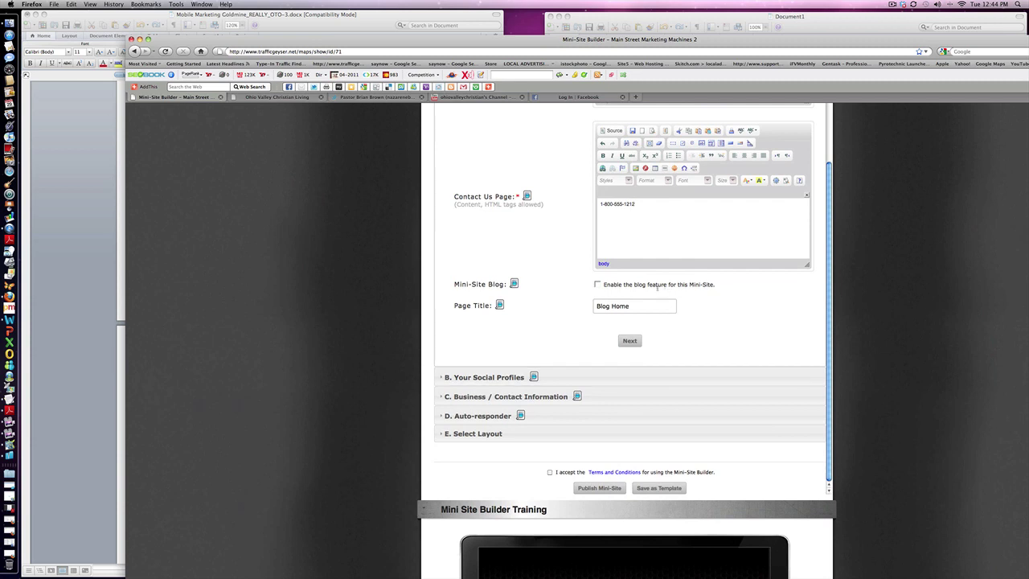
{"action": "scroll", "coordinate": [610, 322], "scroll_direction": "down", "scroll_amount": 2}
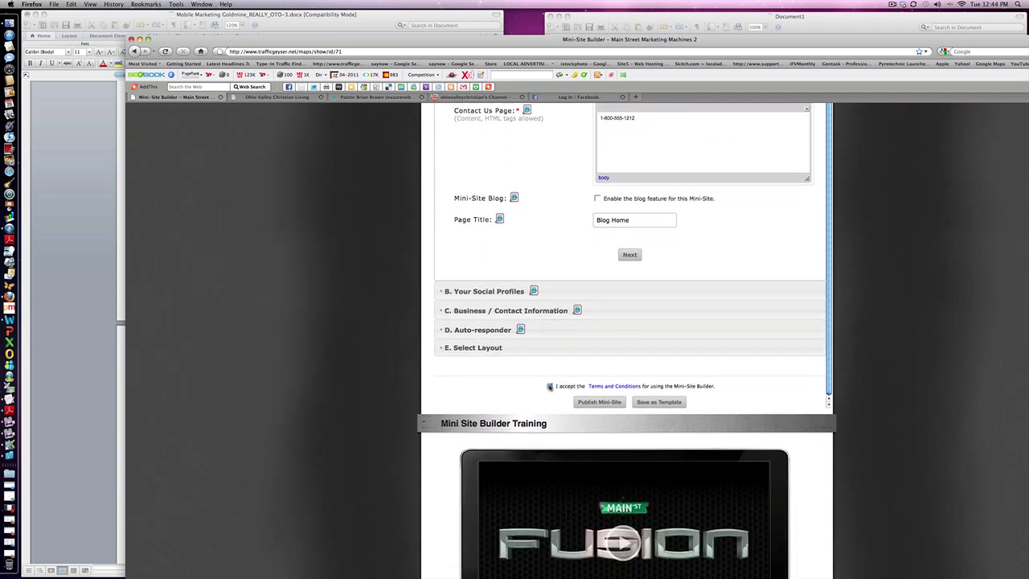
Accept the terms and try publishing, which reports errors in Business/Contact and Auto-responder sections.
{"action": "left_click", "coordinate": [549, 387]}
{"action": "left_click", "coordinate": [596, 403]}
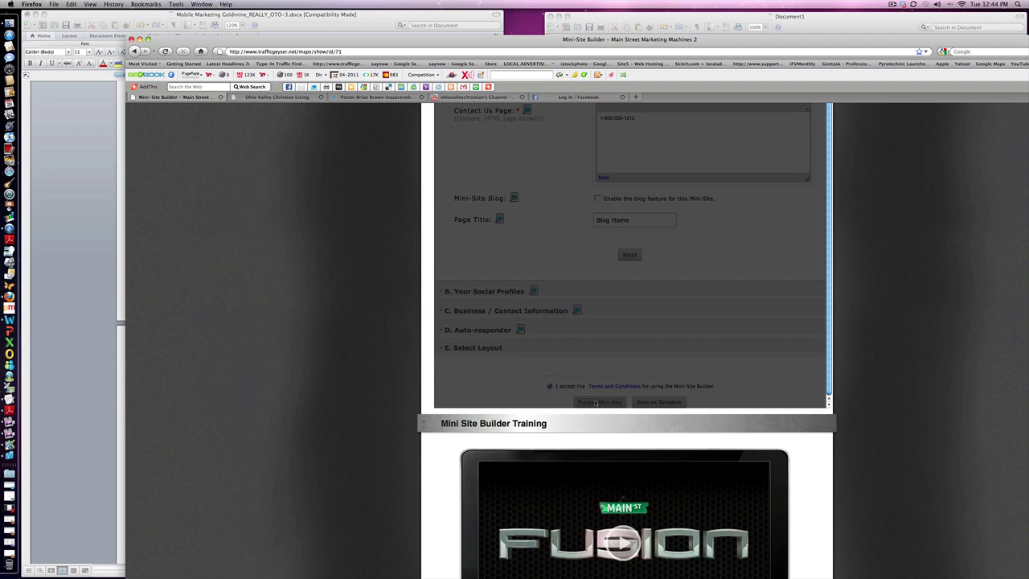
{"action": "scroll", "coordinate": [597, 402], "scroll_direction": "down", "scroll_amount": 5}
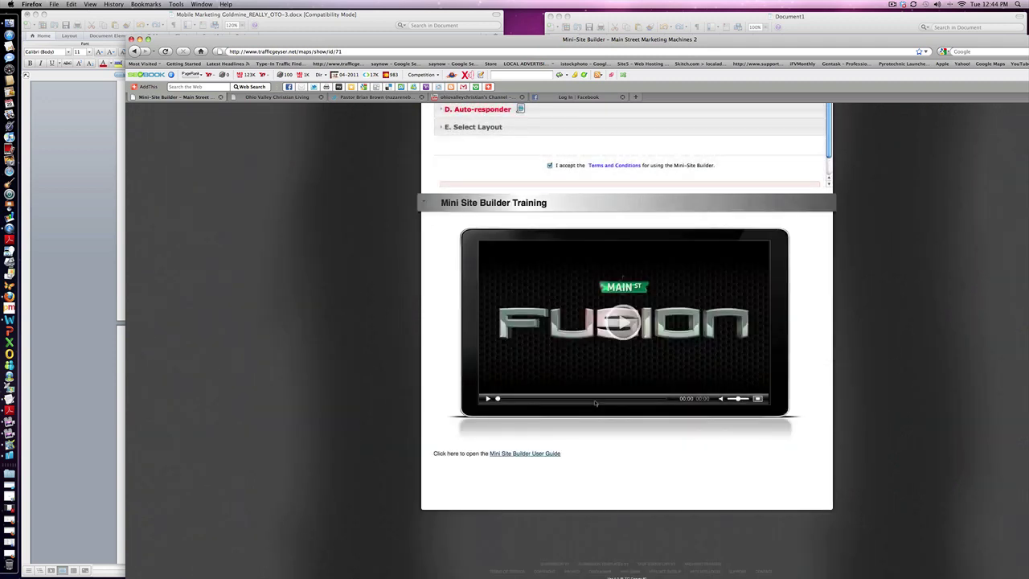
{"action": "scroll", "coordinate": [596, 403], "scroll_direction": "up", "scroll_amount": 10}
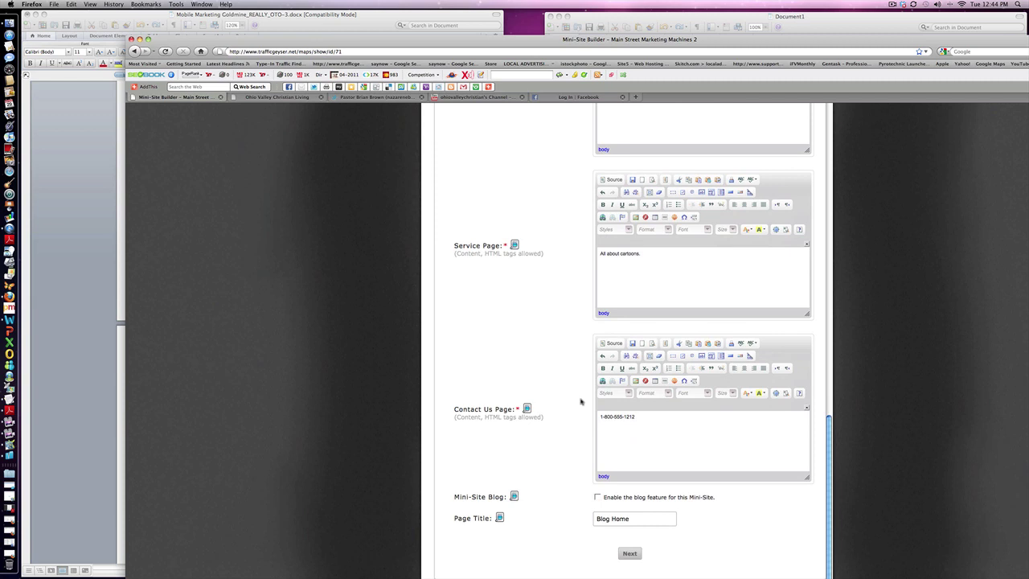
{"action": "scroll", "coordinate": [581, 400], "scroll_direction": "down", "scroll_amount": 6}
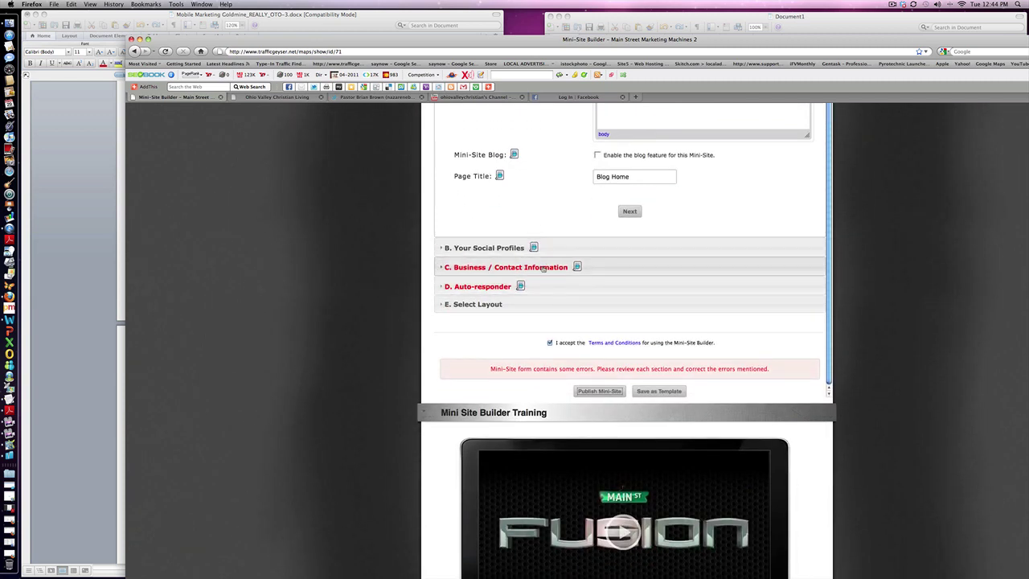
Expand Business / Contact Information and fill in company 'daffy duck', the street address and city.
{"action": "left_click", "coordinate": [543, 268]}
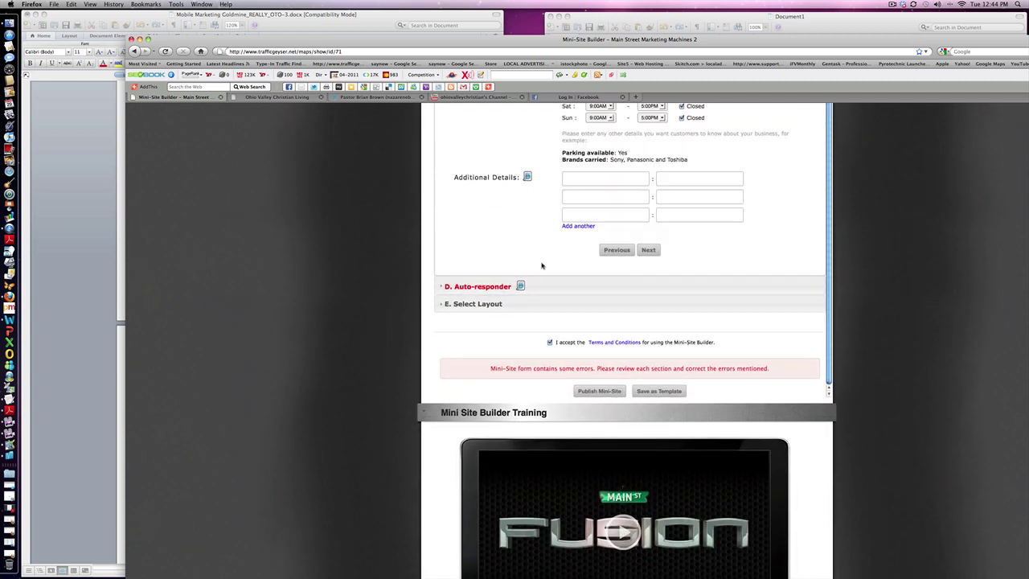
{"action": "scroll", "coordinate": [543, 233], "scroll_direction": "up", "scroll_amount": 3}
{"action": "scroll", "coordinate": [543, 233], "scroll_direction": "up", "scroll_amount": 8}
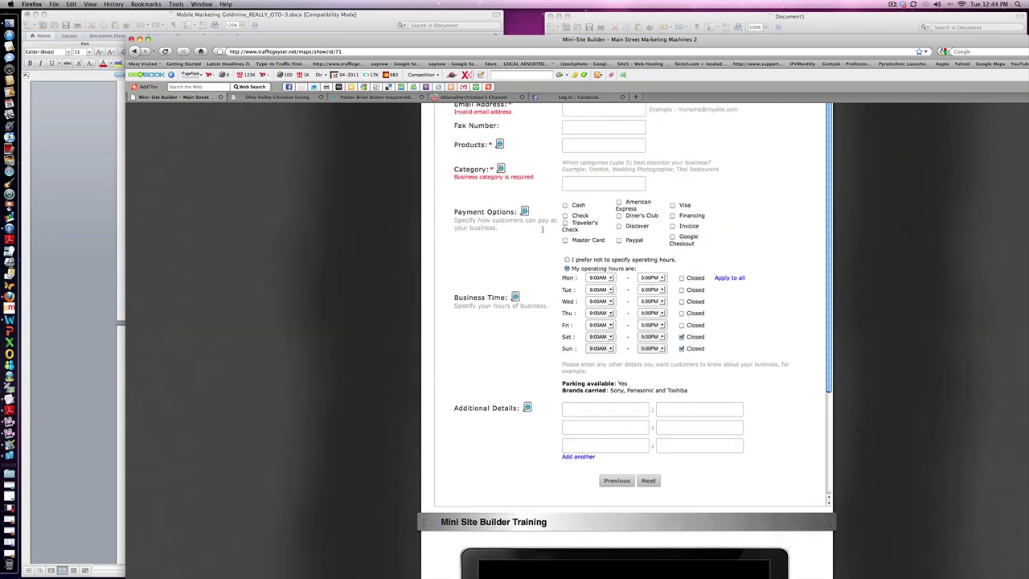
{"action": "scroll", "coordinate": [542, 228], "scroll_direction": "up", "scroll_amount": 2}
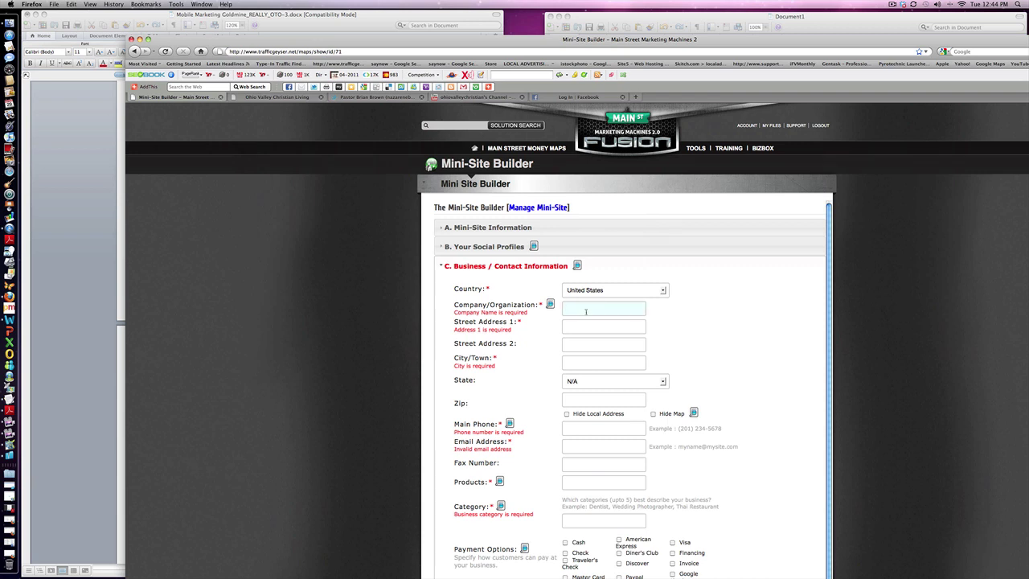
{"action": "type", "text": "fy duck"}
{"action": "type", "text": "123 main "}
{"action": "type", "text": "st."}
{"action": "scroll", "coordinate": [602, 342], "scroll_direction": "down", "scroll_amount": 1}
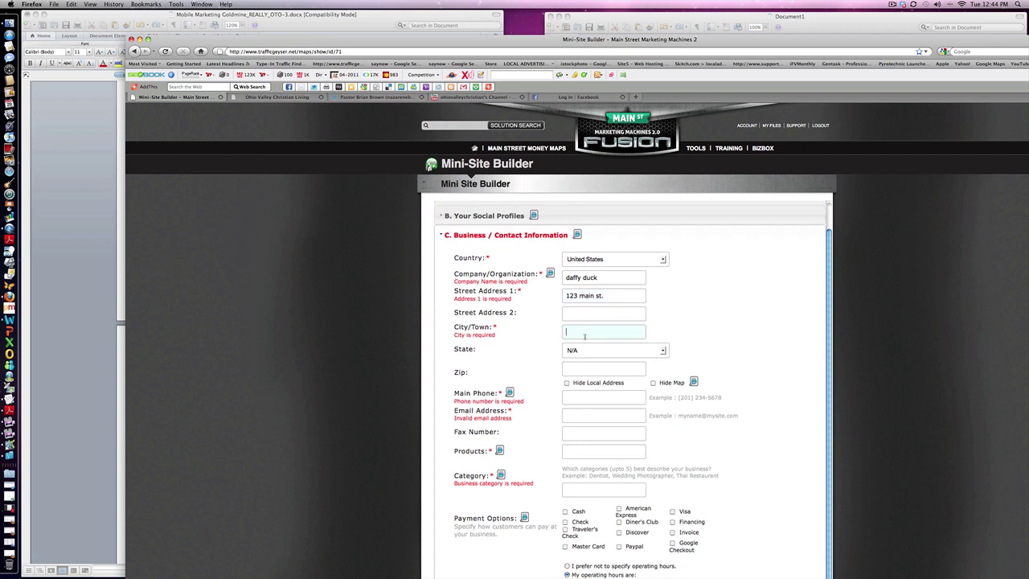
{"action": "type", "text": "any"}
{"action": "type", "text": "town, u"}
{"action": "type", "text": "sa"}
Fill in the main phone and business e-mail, and set products and category to 'comedy'.
{"action": "type", "text": "1-800"}
{"action": "type", "text": "-555"}
{"action": "type", "text": "-1212"}
{"action": "left_click", "coordinate": [576, 417]}
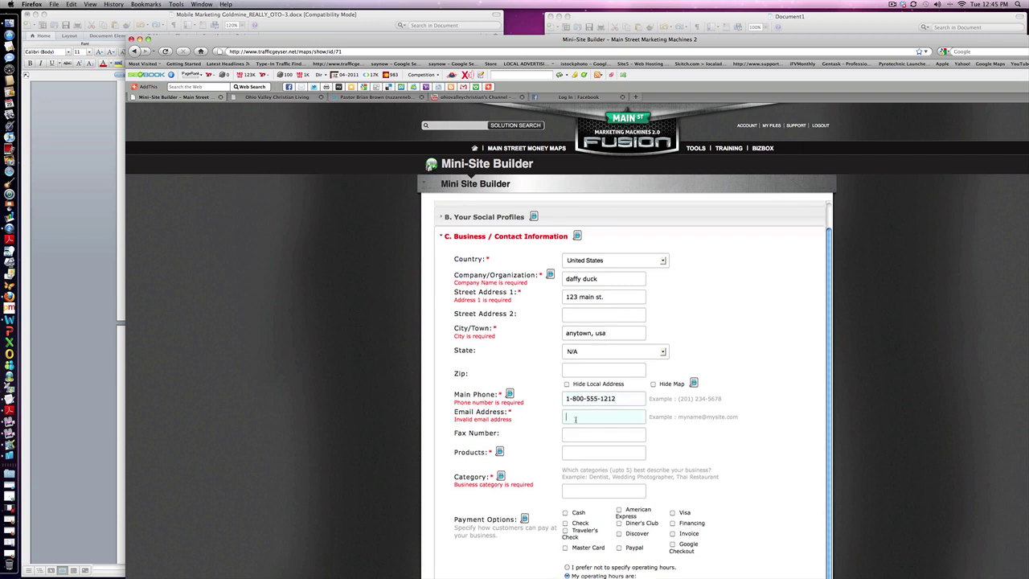
{"action": "type", "text": "c"}
{"action": "type", "text": "omed"}
{"action": "type", "text": "comedy"}
{"action": "scroll", "coordinate": [765, 480], "scroll_direction": "down", "scroll_amount": 3}
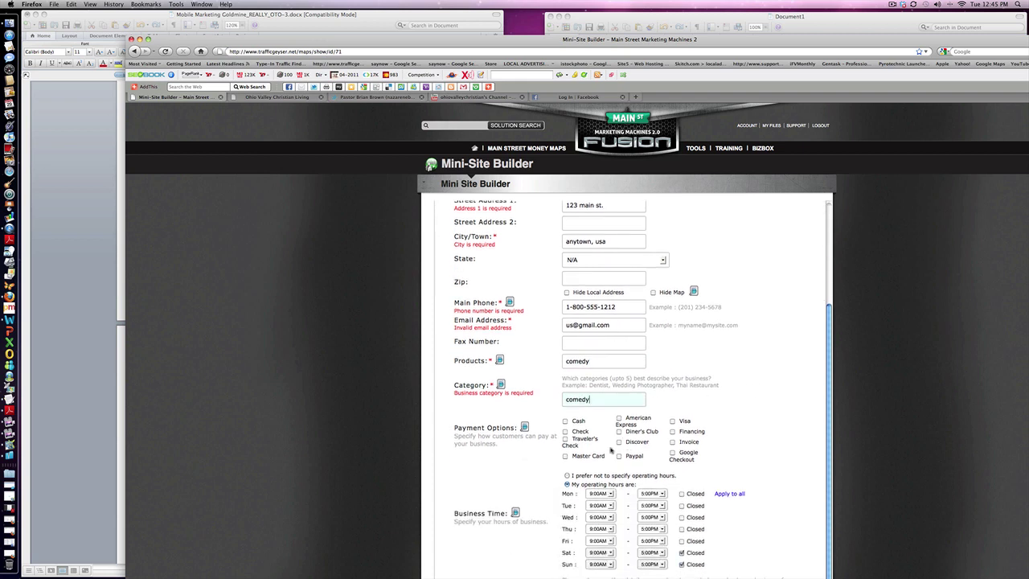
{"action": "scroll", "coordinate": [613, 450], "scroll_direction": "down", "scroll_amount": 1}
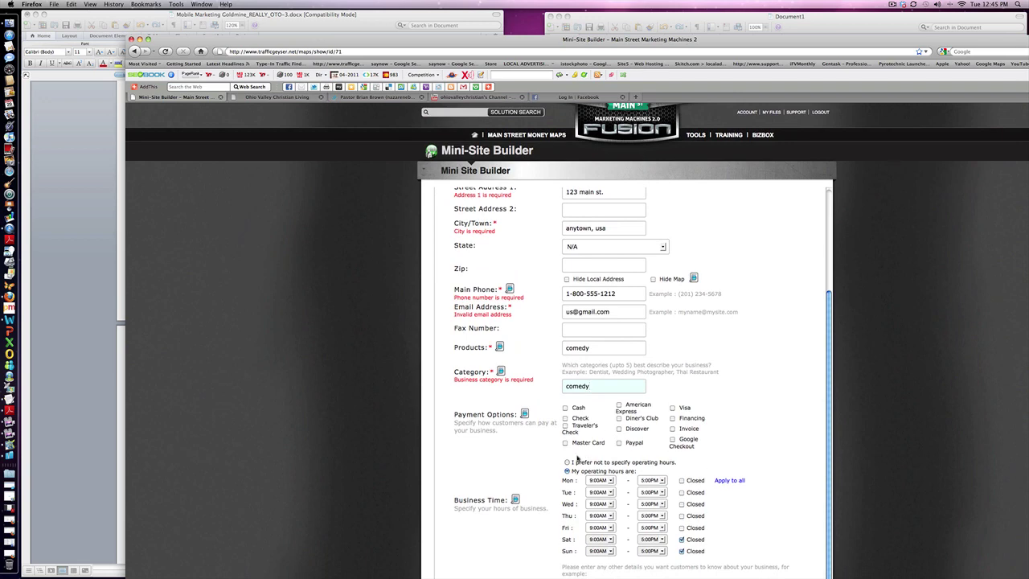
{"action": "scroll", "coordinate": [524, 443], "scroll_direction": "down", "scroll_amount": 3}
{"action": "scroll", "coordinate": [524, 442], "scroll_direction": "down", "scroll_amount": 7}
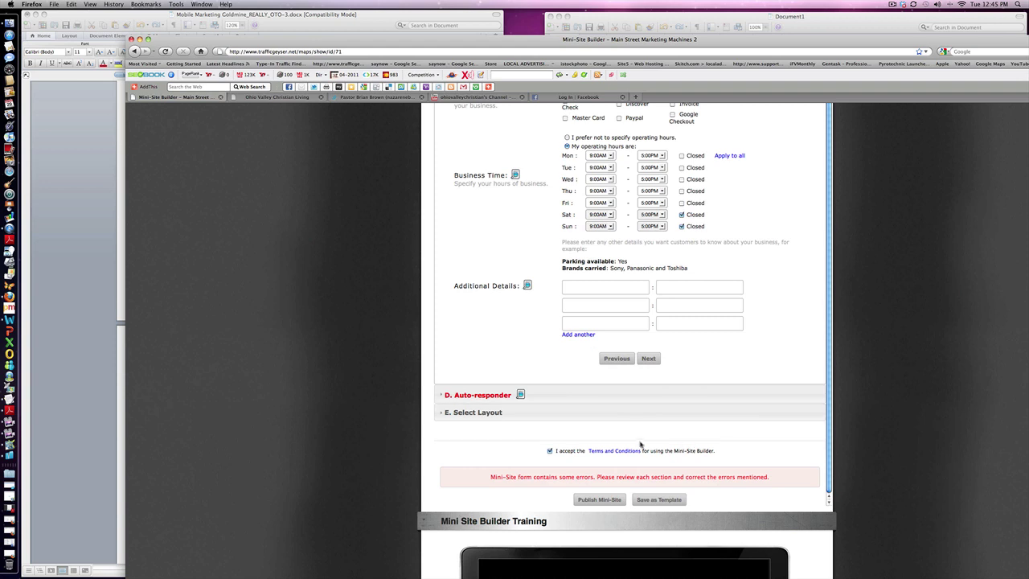
{"action": "mouse_move", "coordinate": [521, 395]}
{"action": "scroll", "coordinate": [520, 394], "scroll_direction": "down", "scroll_amount": 8}
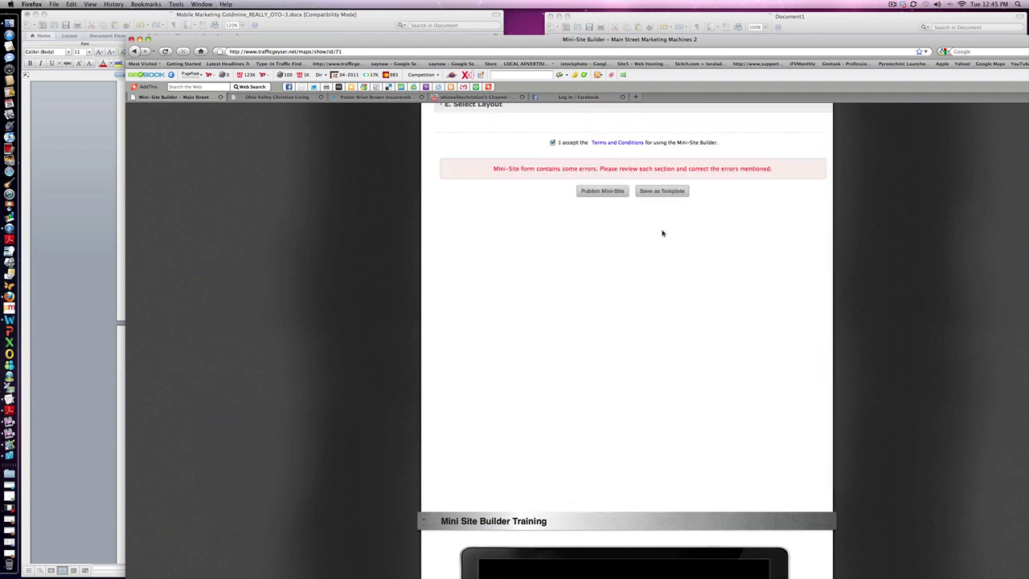
Choose the Social Media Mobile Consultants auto-responder campaign, confirm Yes, and publish the mini-site.
{"action": "scroll", "coordinate": [557, 295], "scroll_direction": "up", "scroll_amount": 3}
{"action": "scroll", "coordinate": [556, 295], "scroll_direction": "up", "scroll_amount": 3}
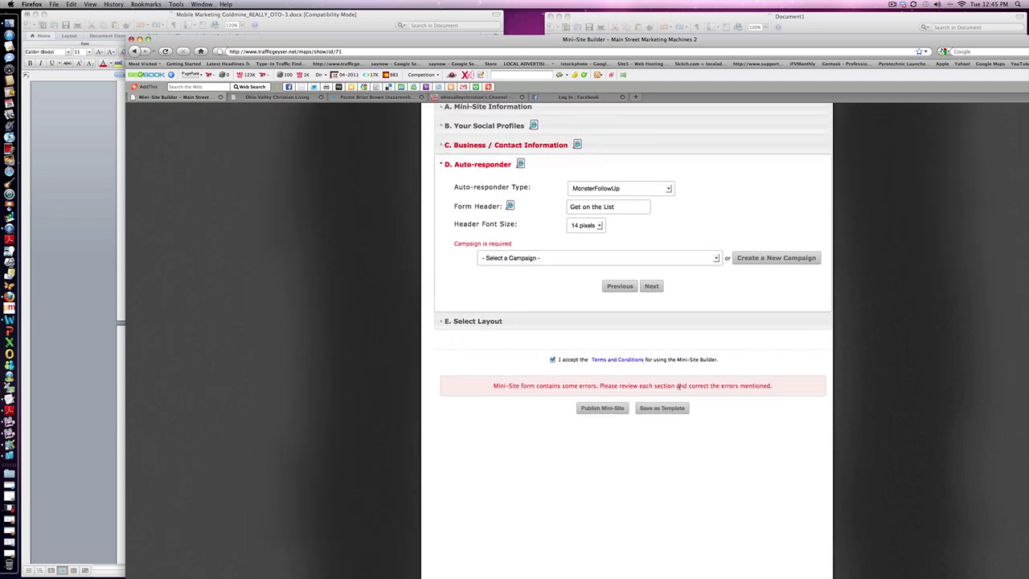
{"action": "scroll", "coordinate": [680, 387], "scroll_direction": "up", "scroll_amount": 3}
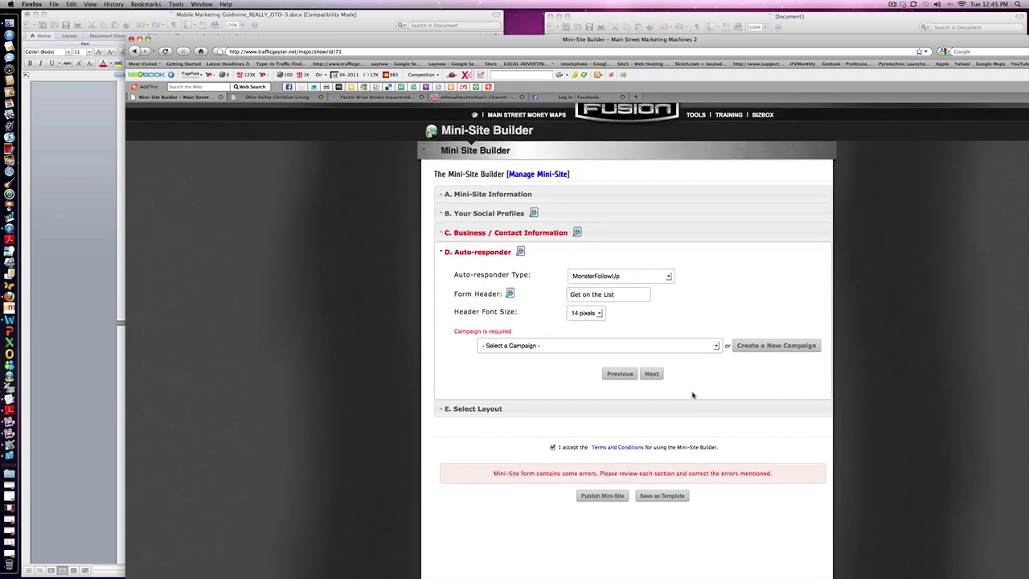
{"action": "left_click", "coordinate": [716, 347]}
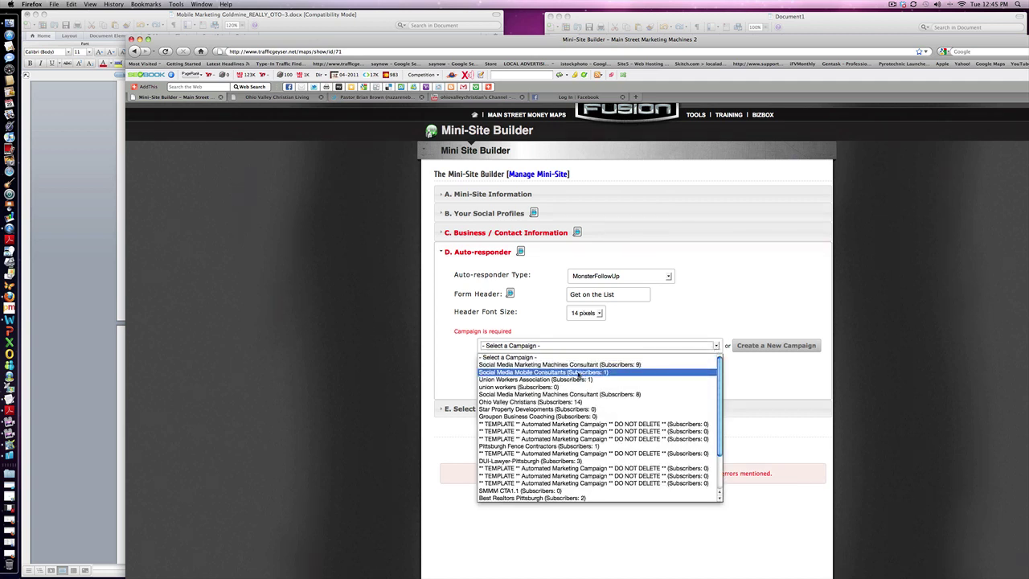
{"action": "key", "text": "Escape"}
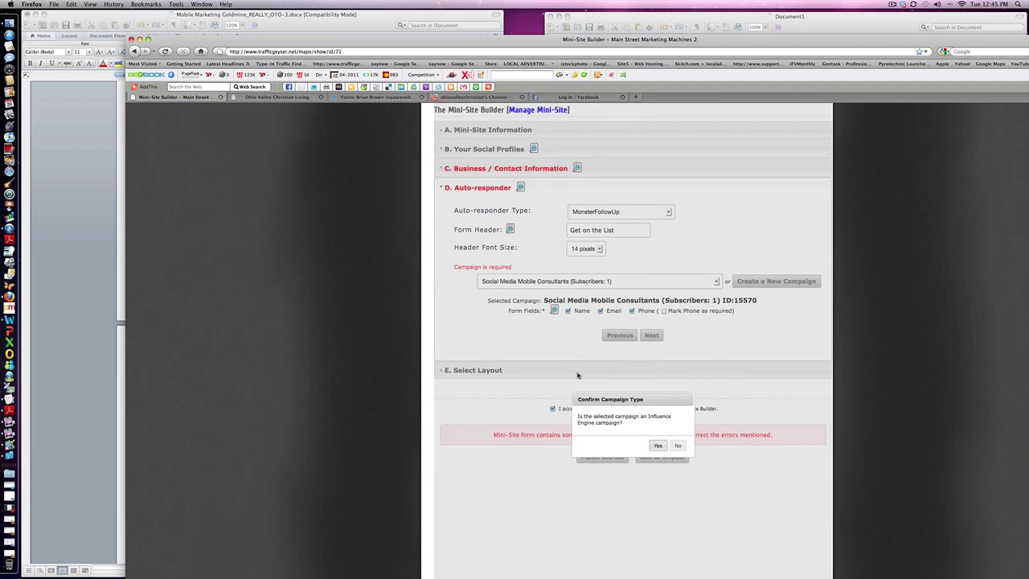
{"action": "left_click", "coordinate": [658, 446]}
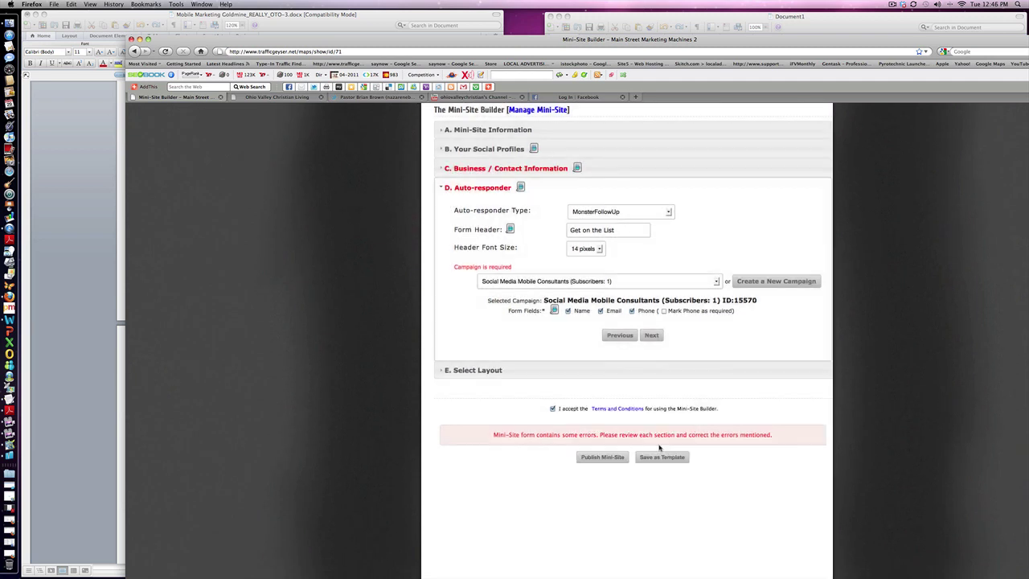
{"action": "left_click", "coordinate": [600, 457]}
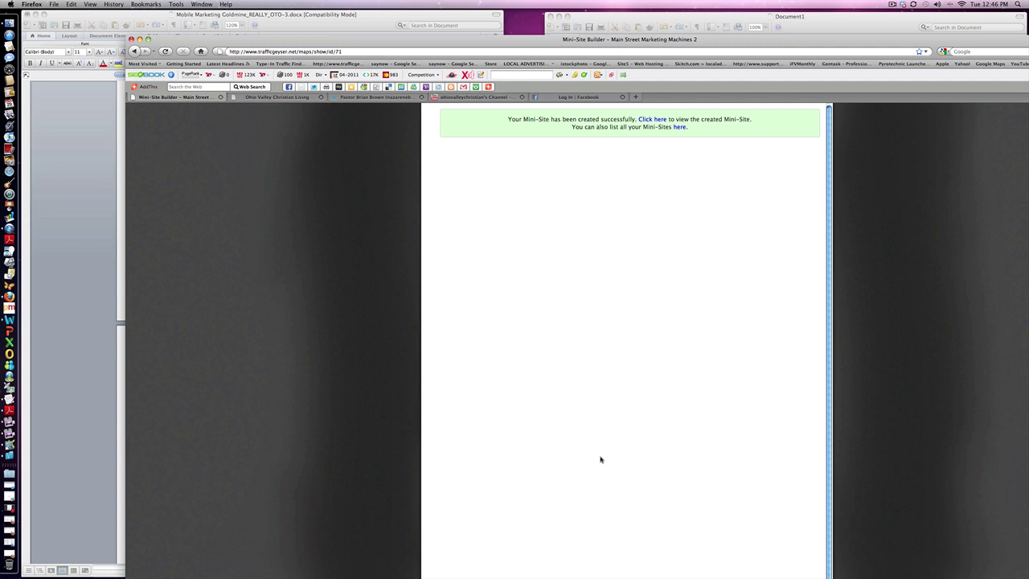
Open the newly published 'That's it folks!' mini-site from the success message link.
{"action": "left_click", "coordinate": [649, 120]}
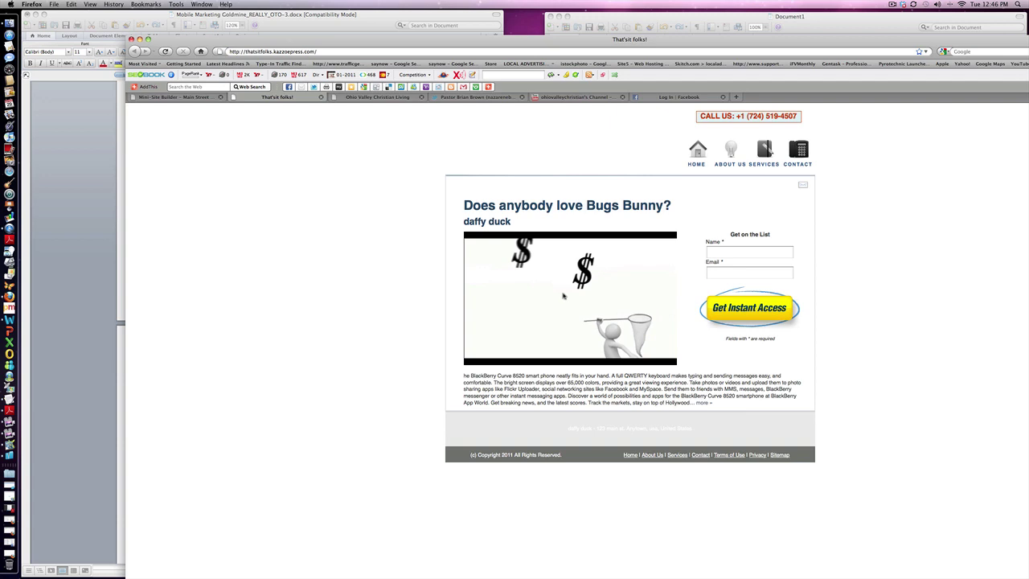
View the mini-site's About Us, Services and Contact pages, then hide Firefox and move Word right.
{"action": "left_click", "coordinate": [730, 153]}
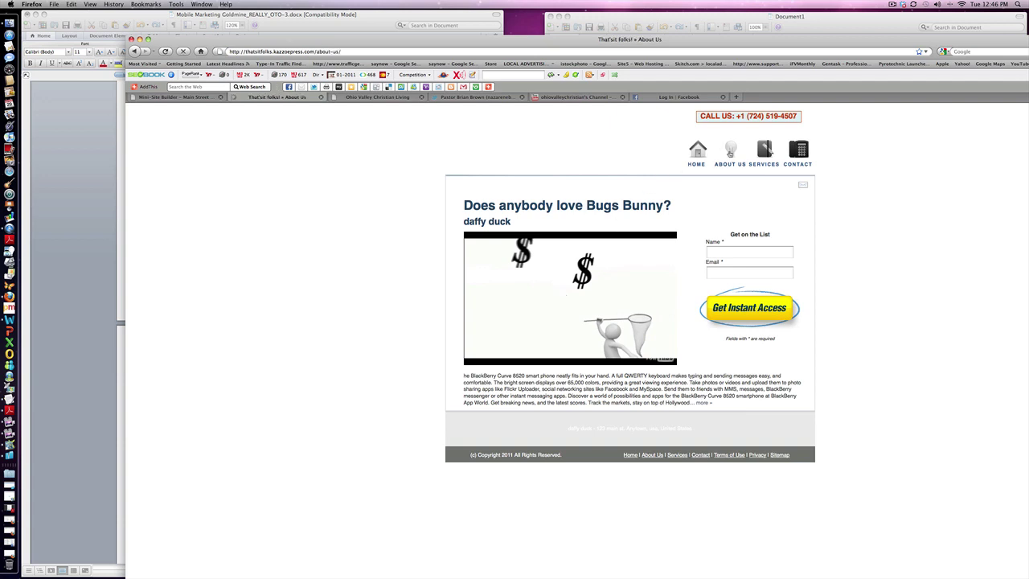
{"action": "left_click", "coordinate": [762, 151]}
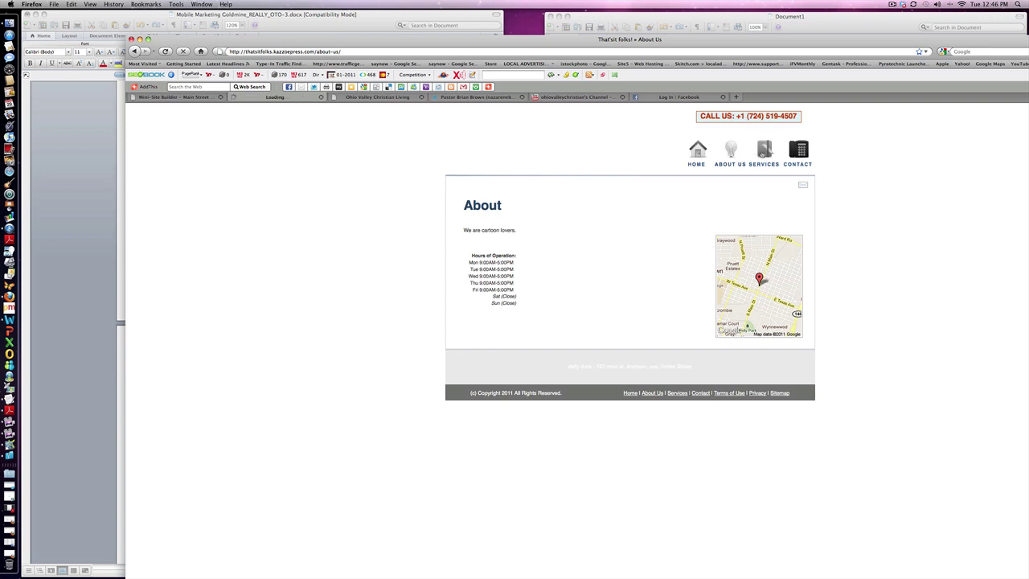
{"action": "left_click", "coordinate": [800, 152]}
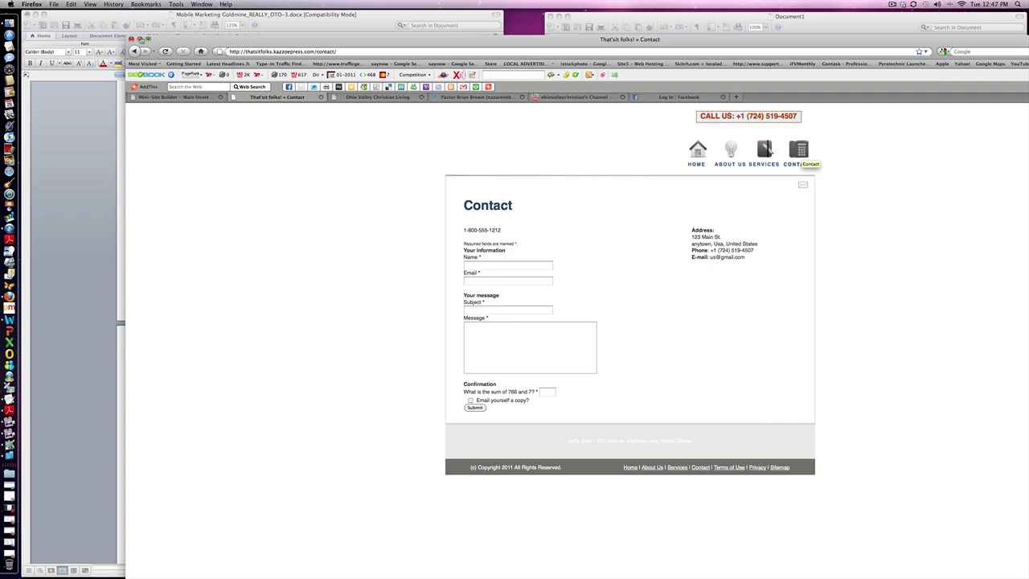
{"action": "left_click", "coordinate": [138, 39]}
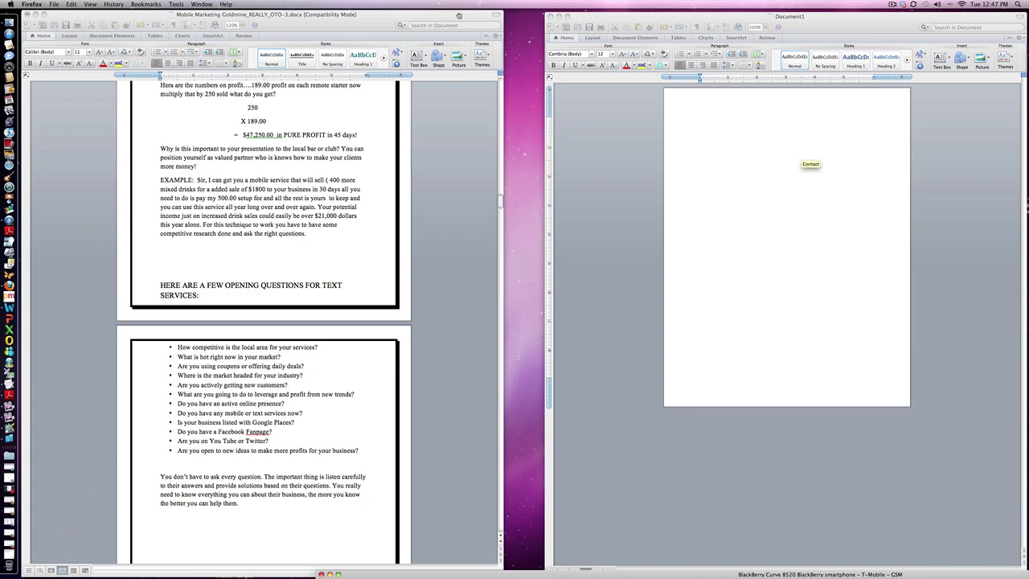
{"action": "left_click_drag", "start_coordinate": [459, 16], "coordinate": [1027, 73]}
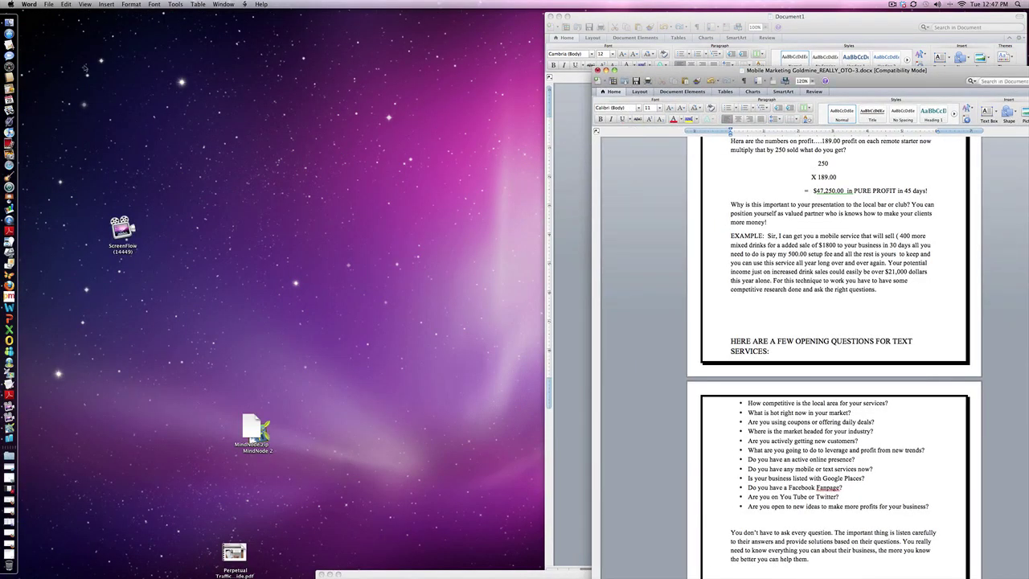